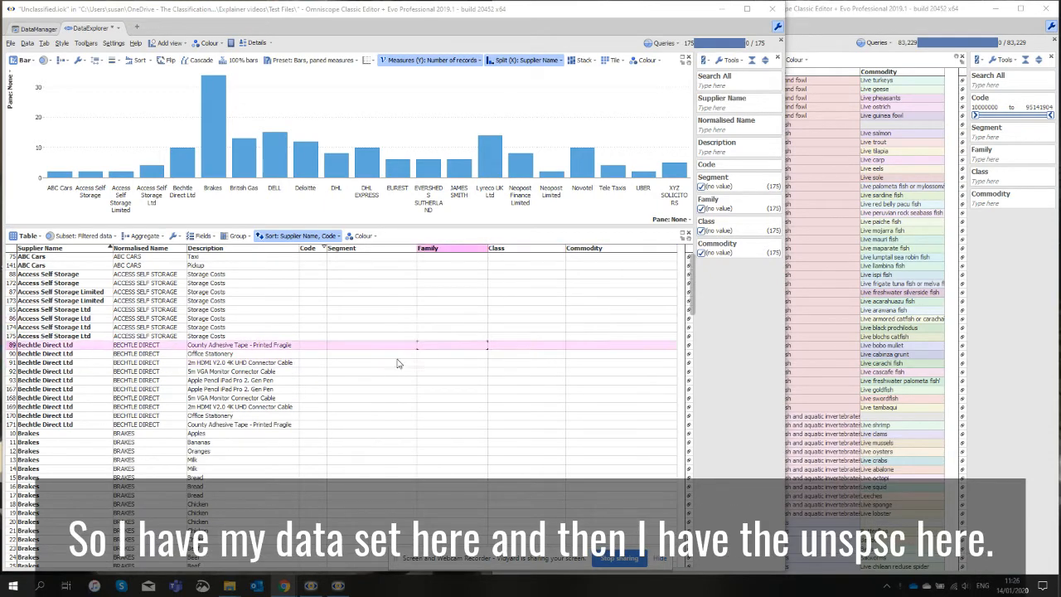
click(915, 382)
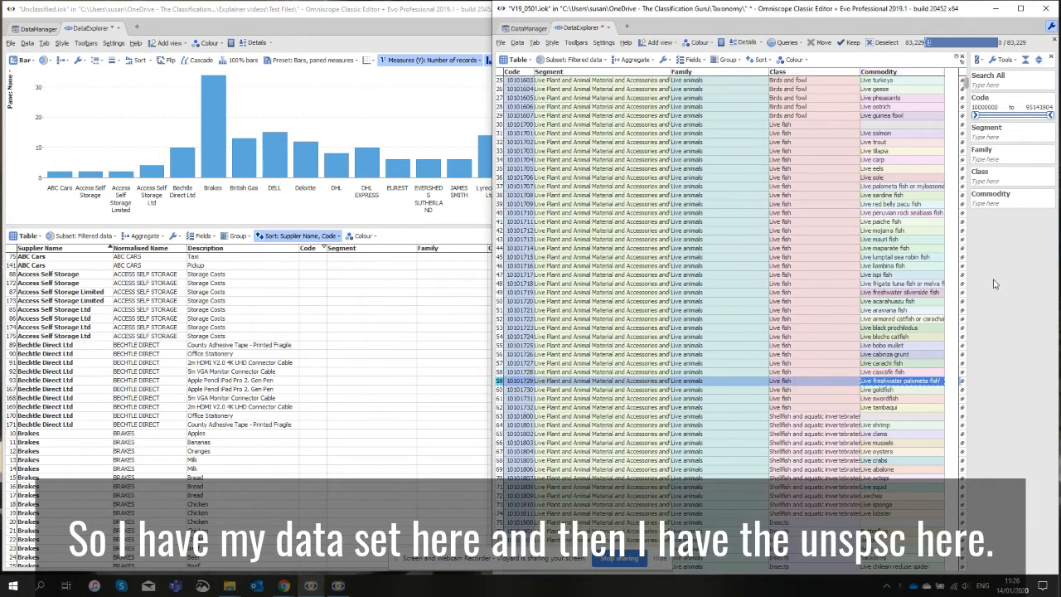
click(371, 380)
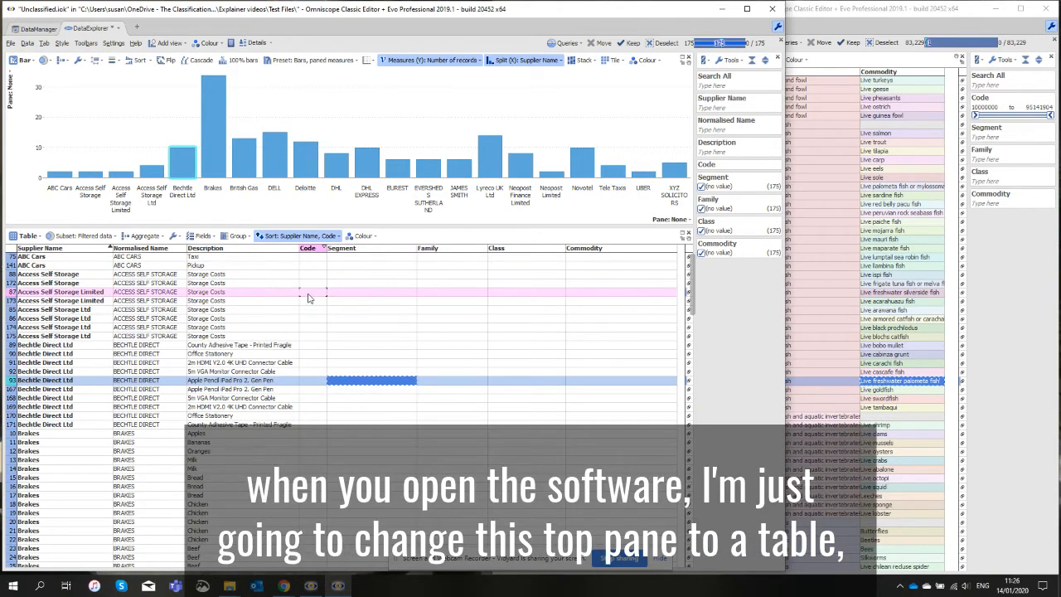
Step: Change the bar chart above the data table to a table showing only the Normalised Name field
click(23, 60)
click(38, 109)
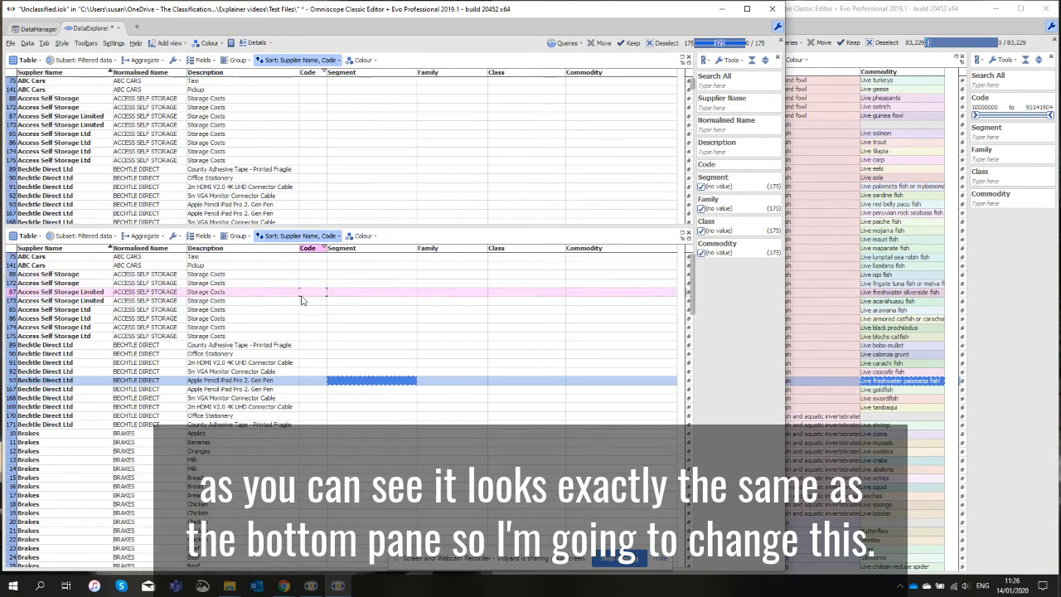
click(202, 60)
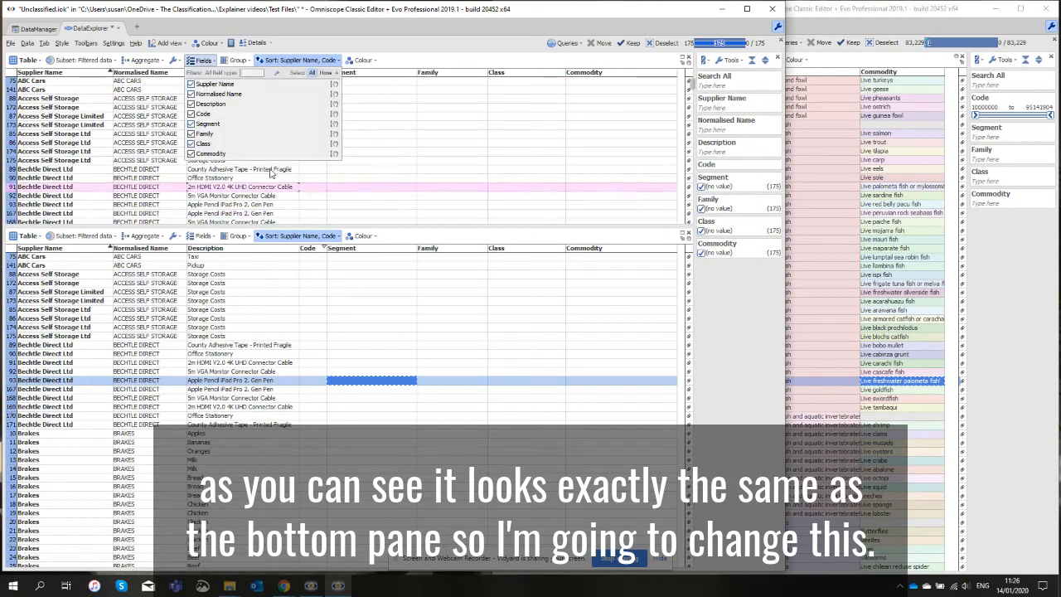
click(325, 73)
click(191, 93)
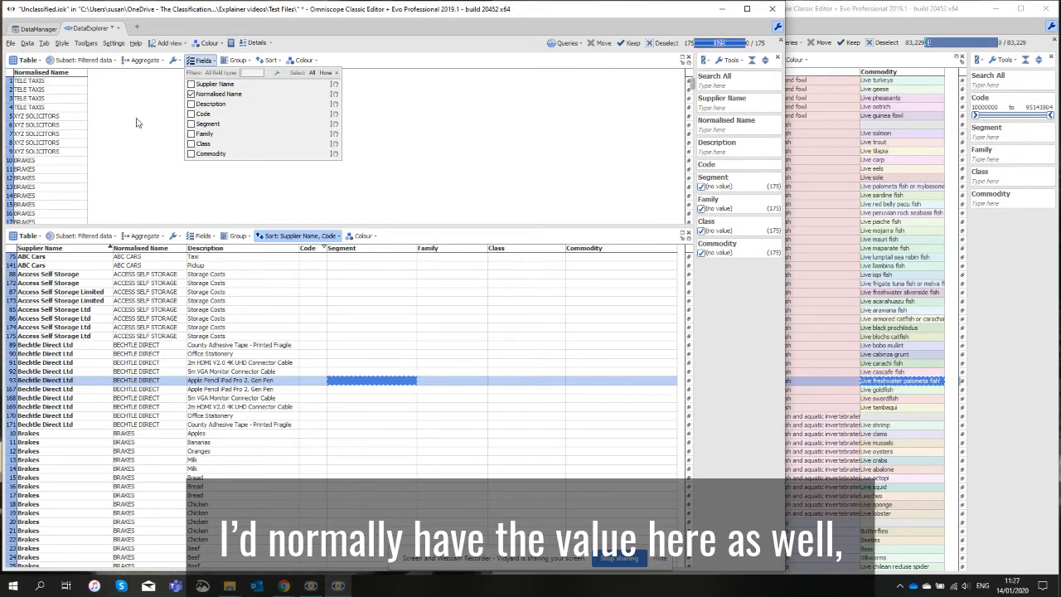
click(146, 145)
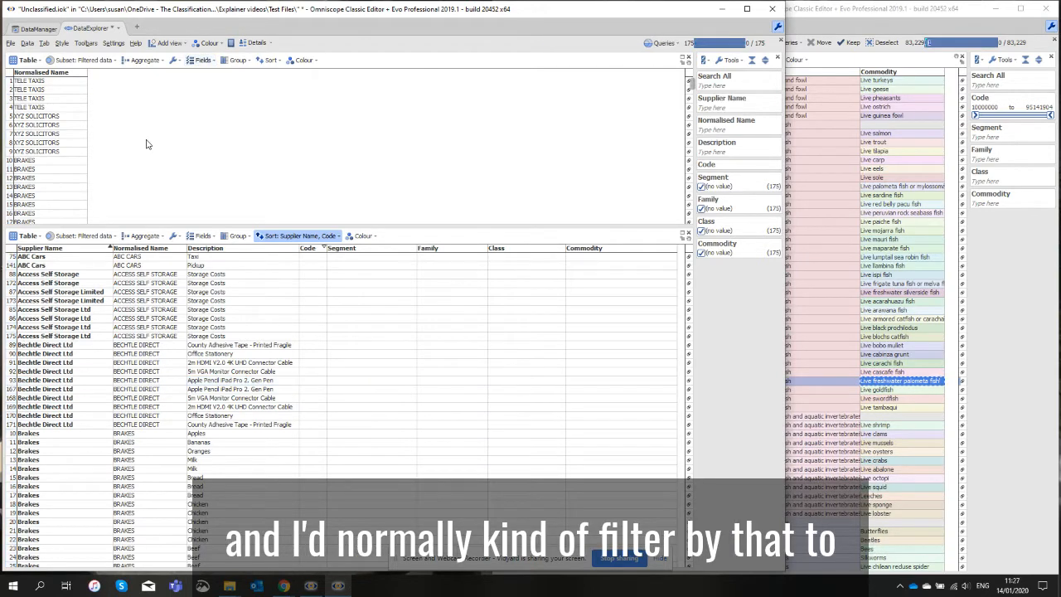
Step: Aggregate the upper table by Normalised Name, sort it alphabetically by that field and widen the column
click(144, 60)
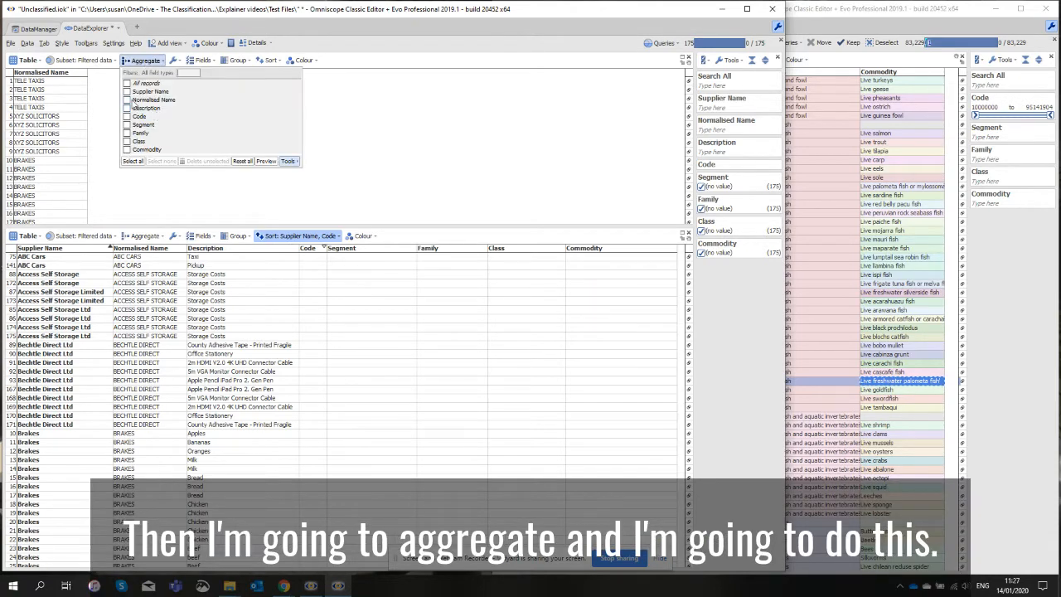
click(133, 103)
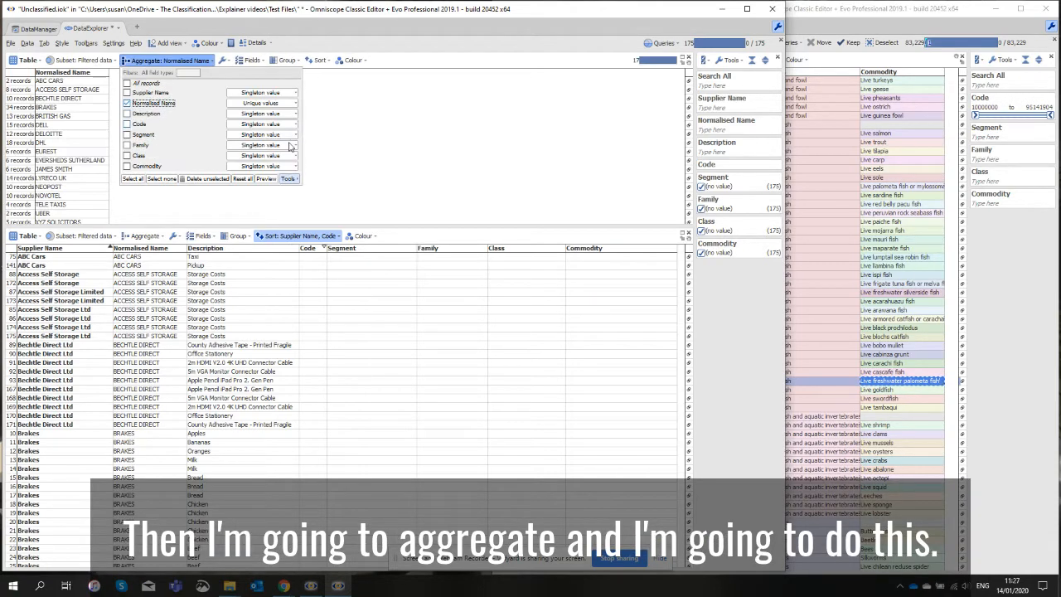
click(82, 74)
click(83, 73)
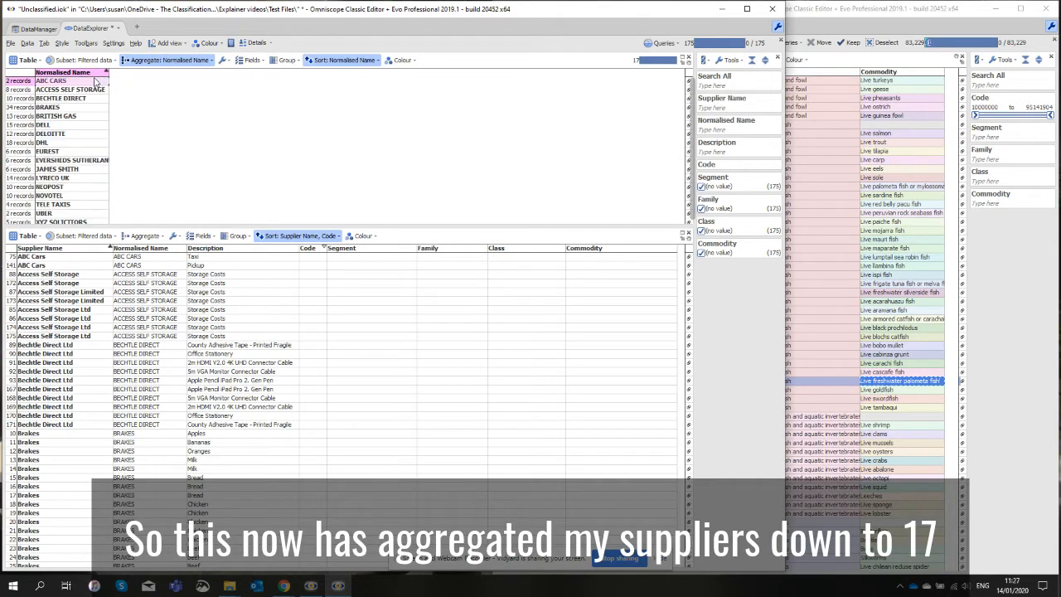
drag(109, 74, 136, 74)
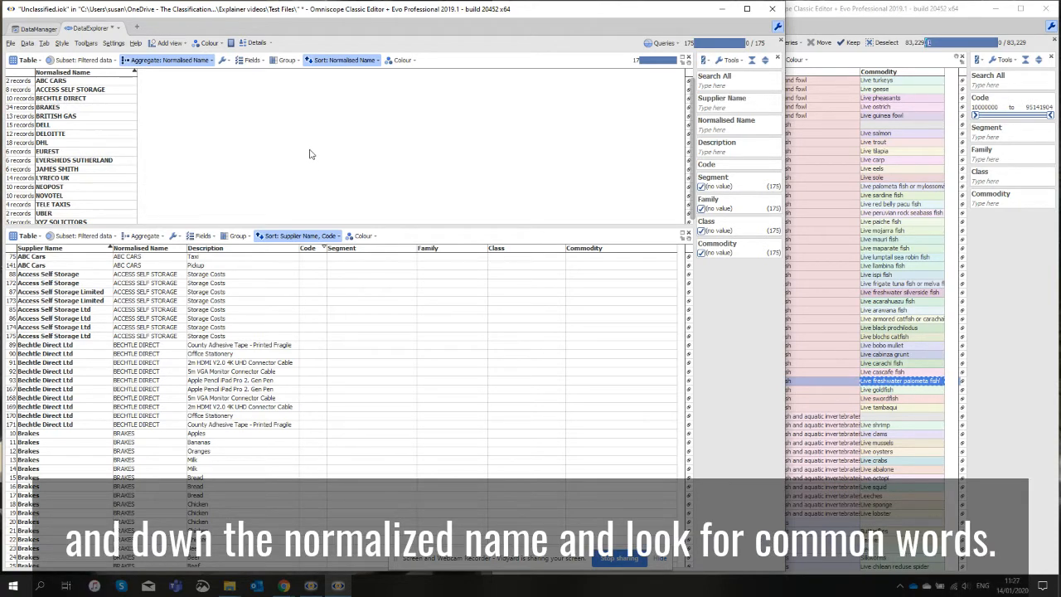
Step: Look through the normalised supplier names and filter the unclassified data's Normalised Name by "taxi"
scroll(310, 154, down, 1)
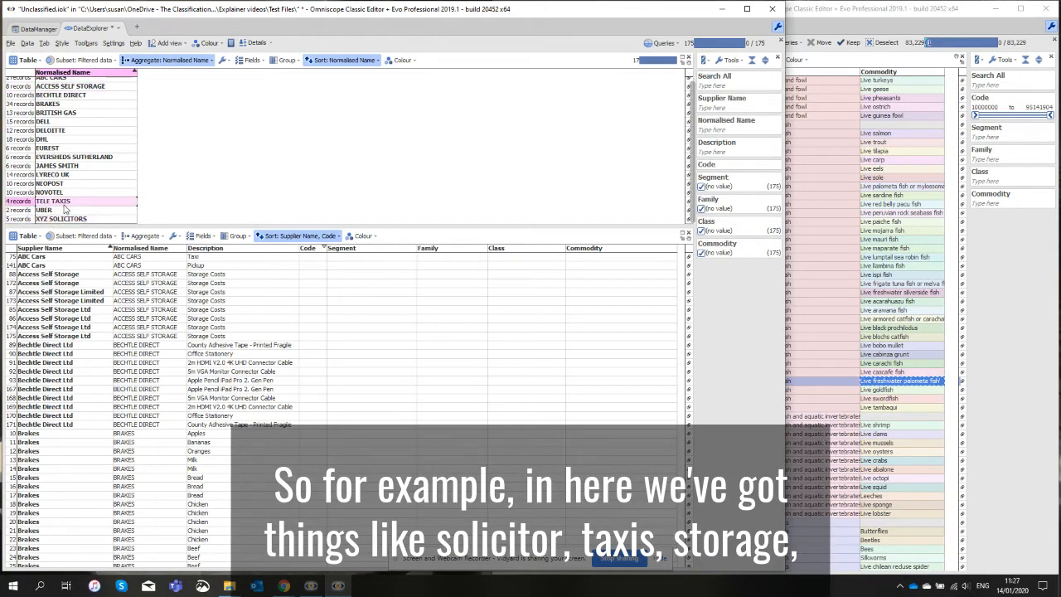
scroll(170, 197, up, 1)
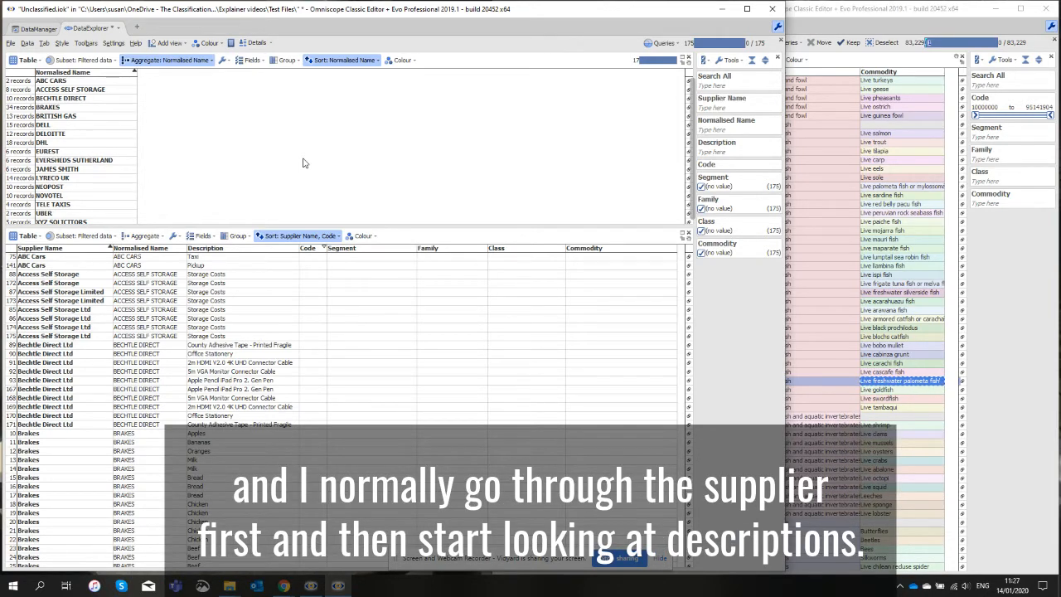
click(730, 129)
text(taxi)
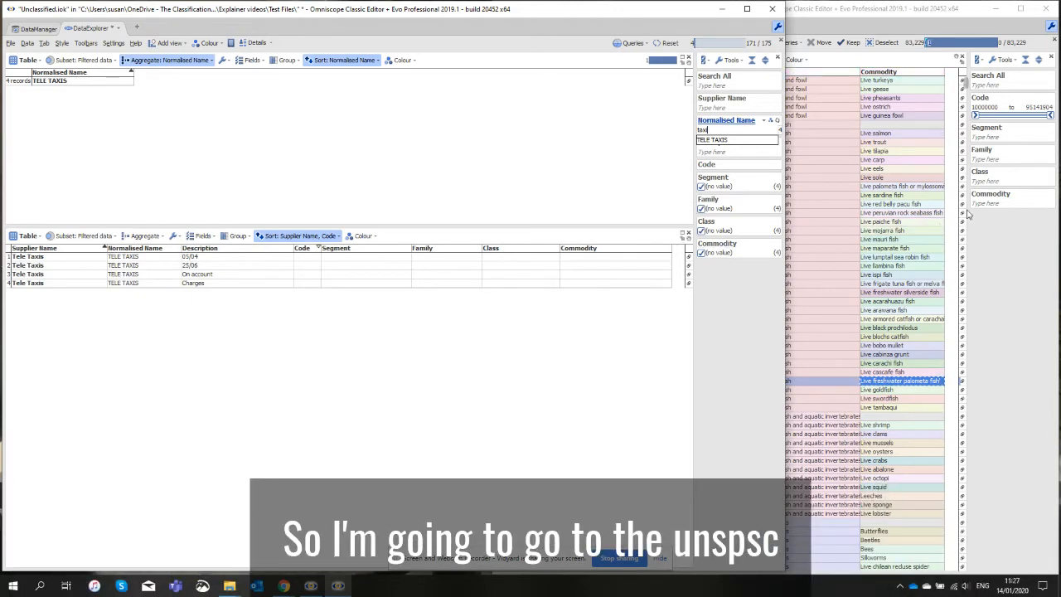
Step: Search all fields of the UNSPSC taxonomy for "taxi" and copy the Taxicab services row from its code, 78111804
click(994, 230)
click(1006, 85)
text(taxi)
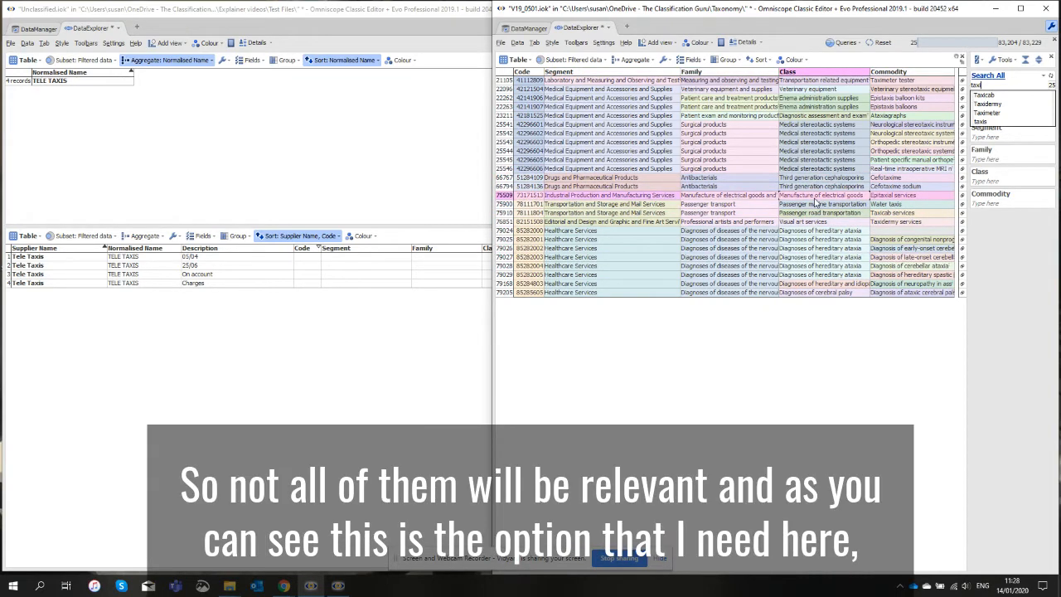
click(527, 213)
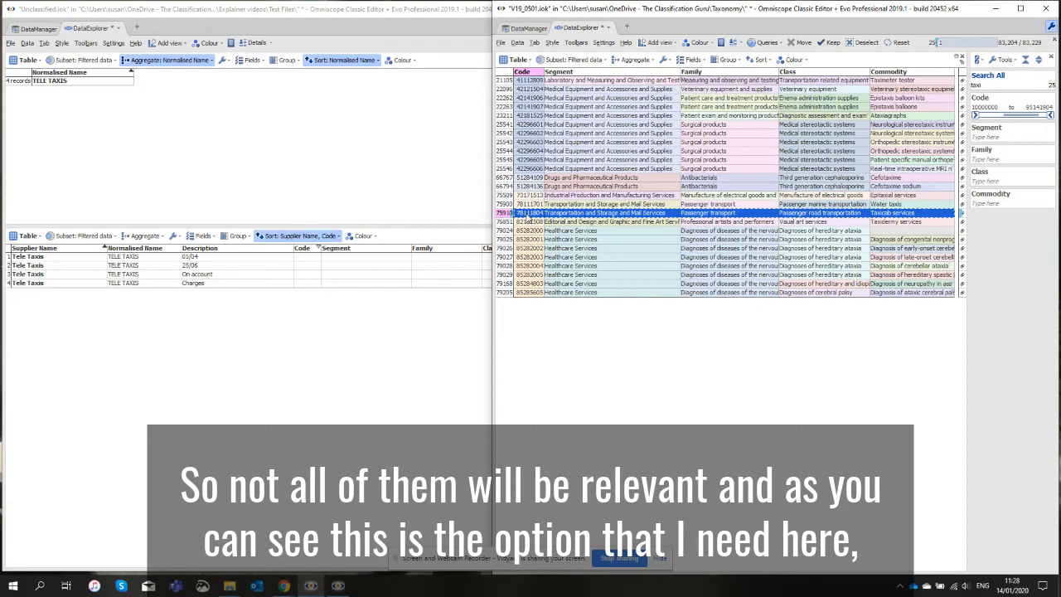
Step: Paste the Taxicab services classification into all Tele Taxis records from the Code field, declining conversion to numbers without being asked again
click(194, 259)
drag(313, 259, 313, 284)
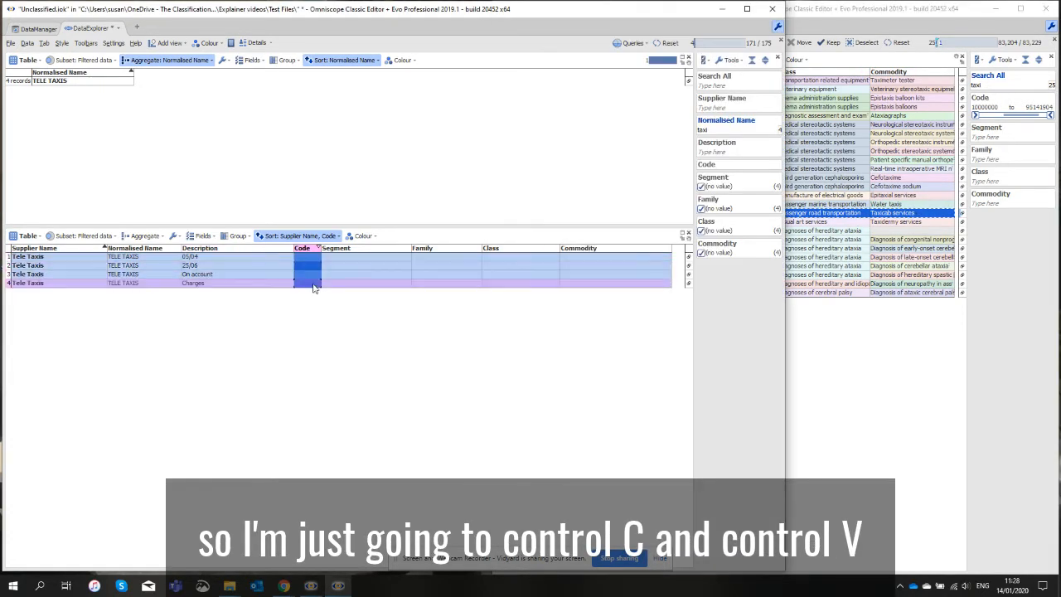
text(78111804	Transportation and Storage and Mail Services	Passenger transport	Passenger road transportation	Taxicab services 78111804	Transportation and Storage and Mail Services	Passenger transport	Passenger road transportation	Taxicab services 78111804	Transportation and Storage and Mail Services	Passenger transport	Passenger road transportation	Taxicab services 78111804	Transportation and Storage and Mail Services	Passenger transport	Passenger road transportation	Taxicab services)
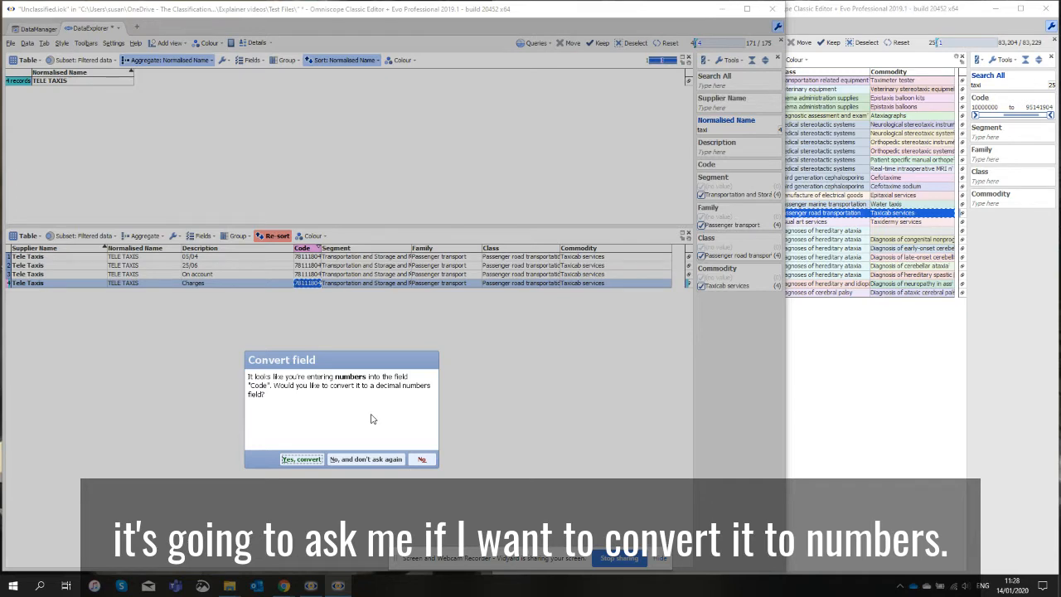
click(370, 458)
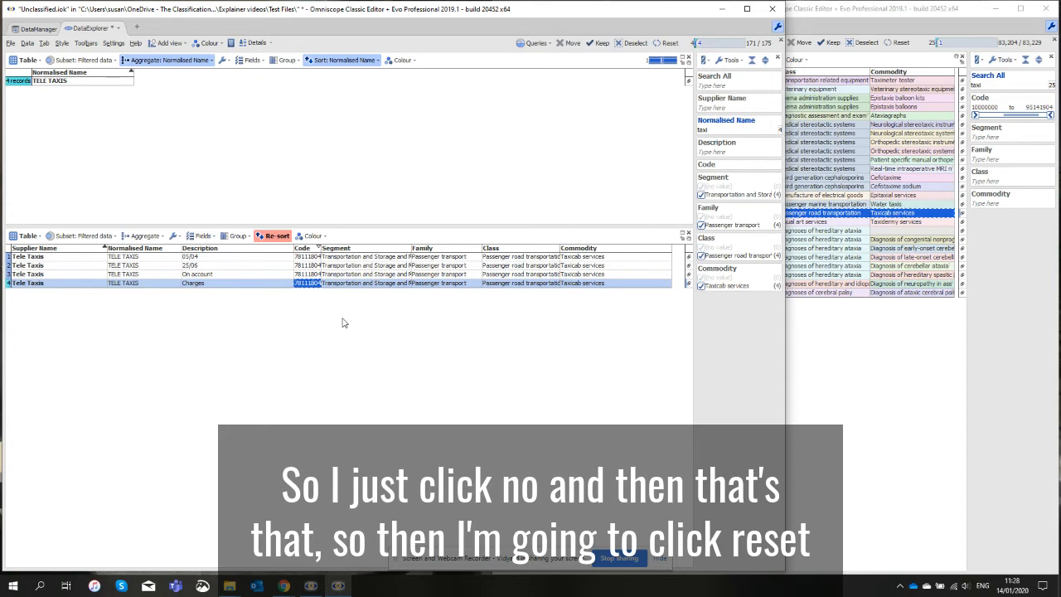
Step: Reset the filters on the unclassified data and keep only records with no Segment value
click(669, 43)
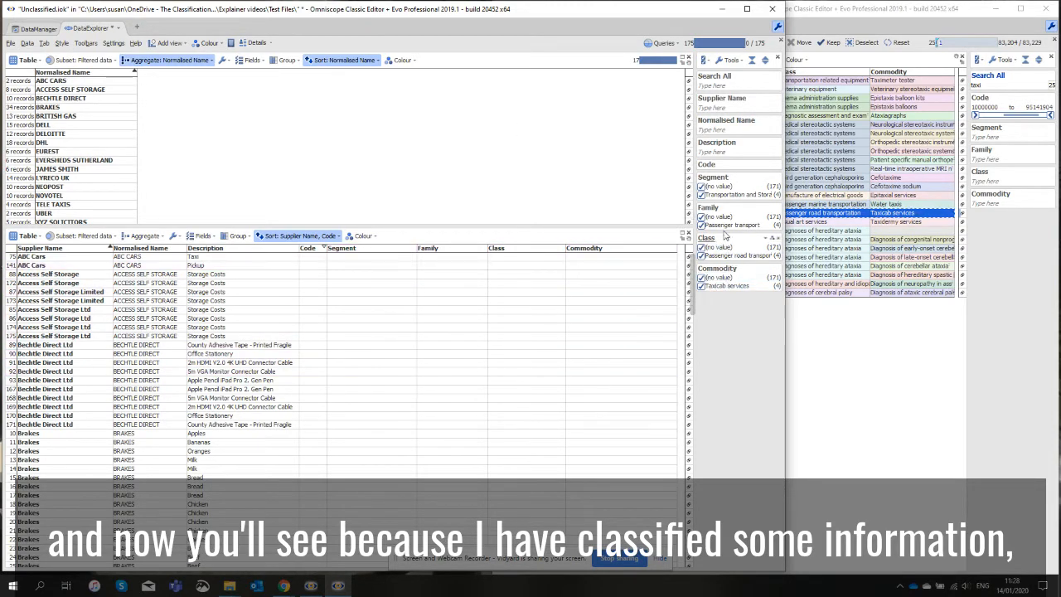
click(723, 188)
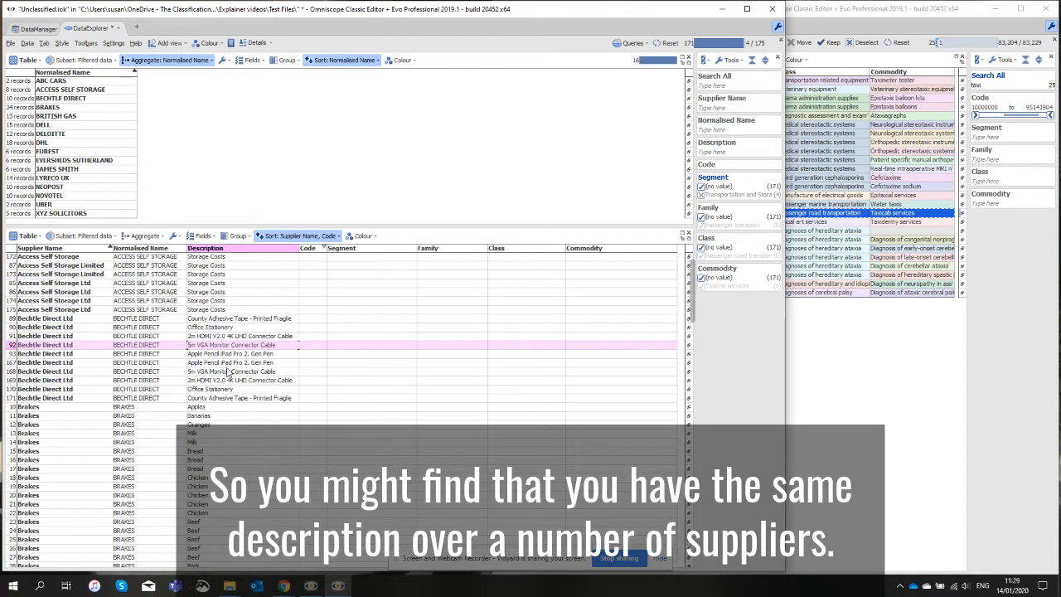
Step: Filter the unclassified records to descriptions containing "milk"
scroll(220, 348, down, 4)
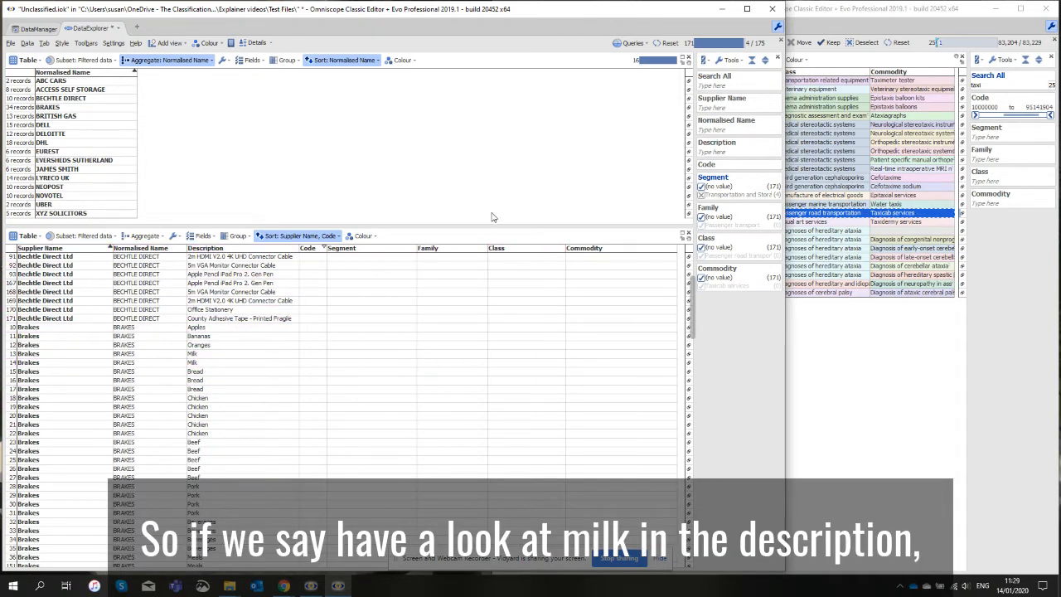
click(712, 151)
text(m)
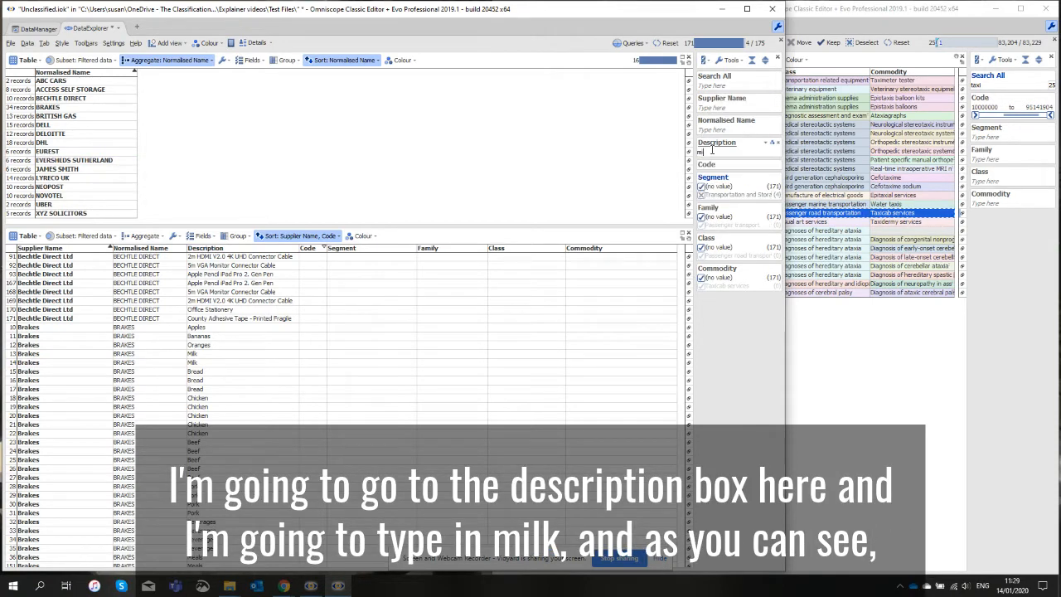
text(ilk)
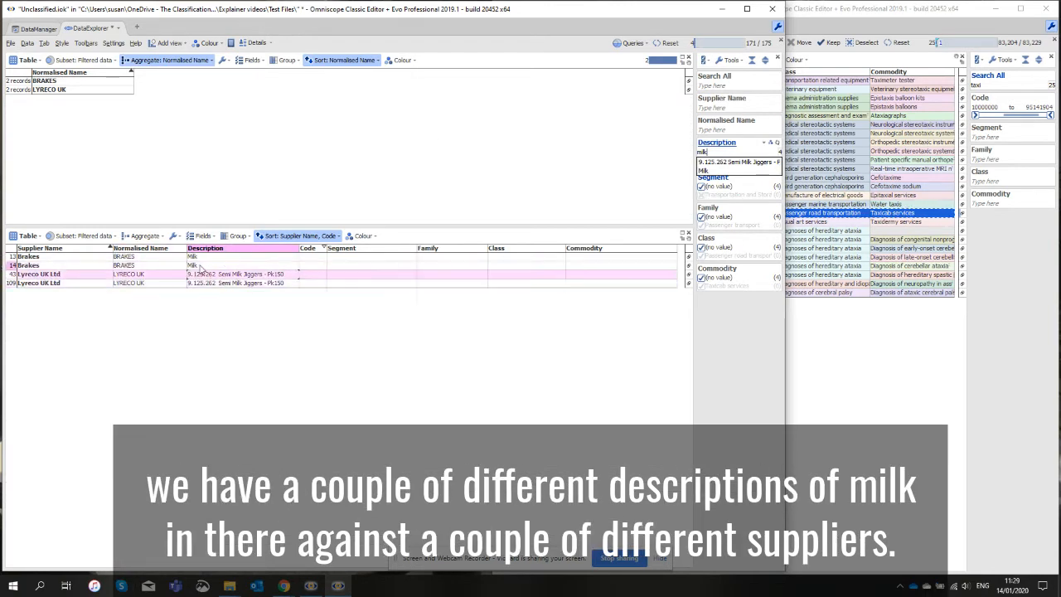
Step: Search the UNSPSC taxonomy for "milk" and paste the Fresh milk or butter products classification into all the milk records
click(986, 86)
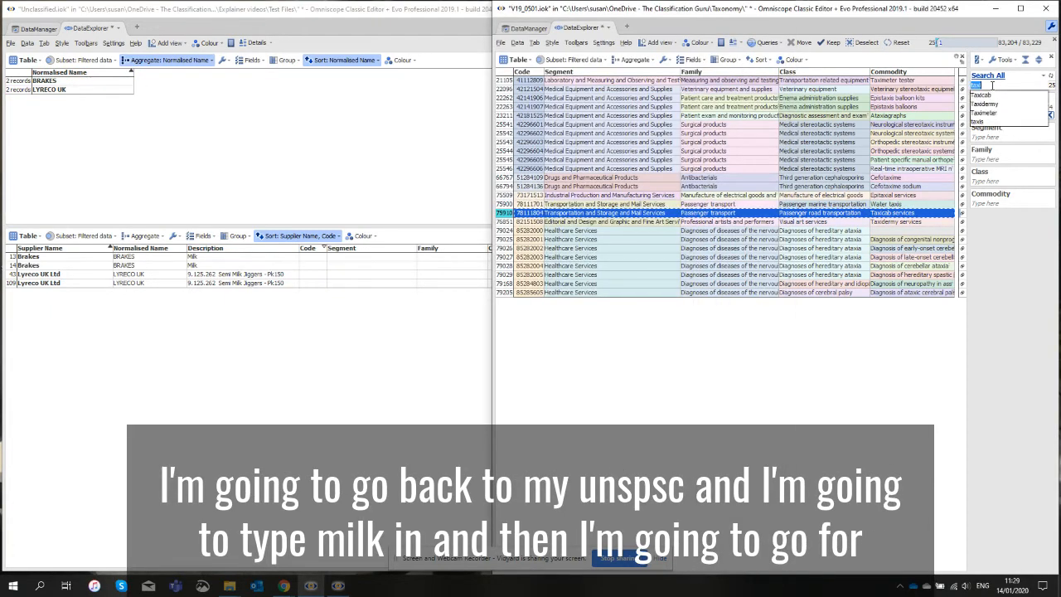
text(milk)
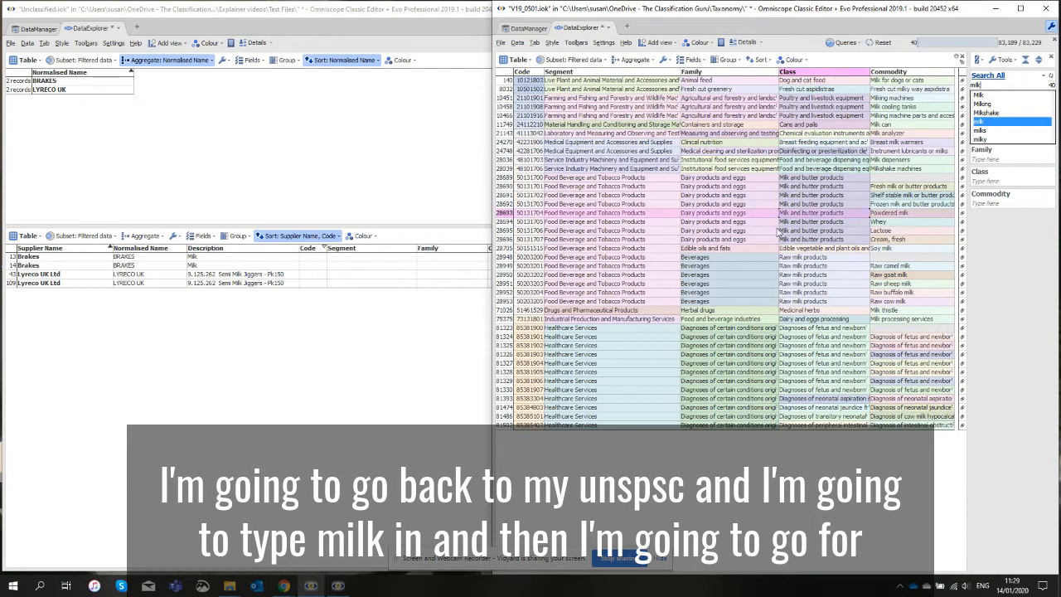
click(905, 188)
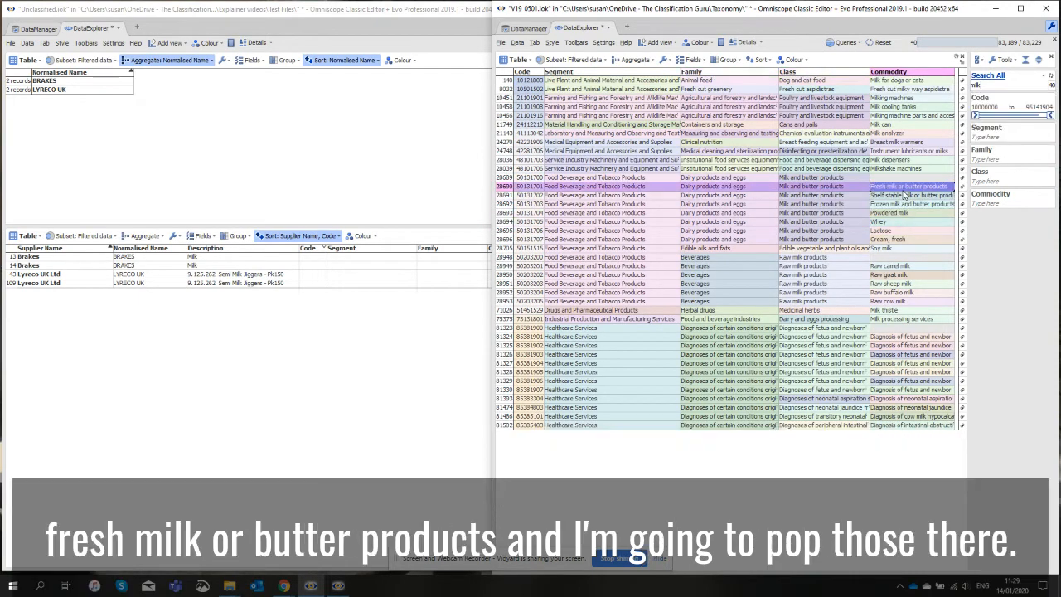
click(529, 187)
drag(529, 187, 313, 282)
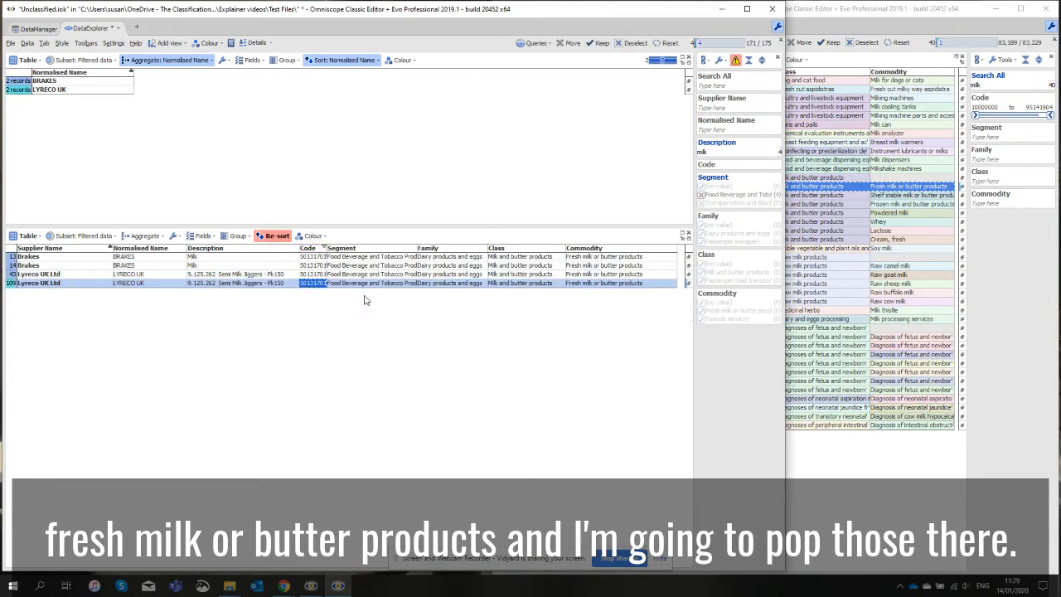
Step: Re-apply the filters to the edited data and clear the Description filter
drag(726, 152, 687, 149)
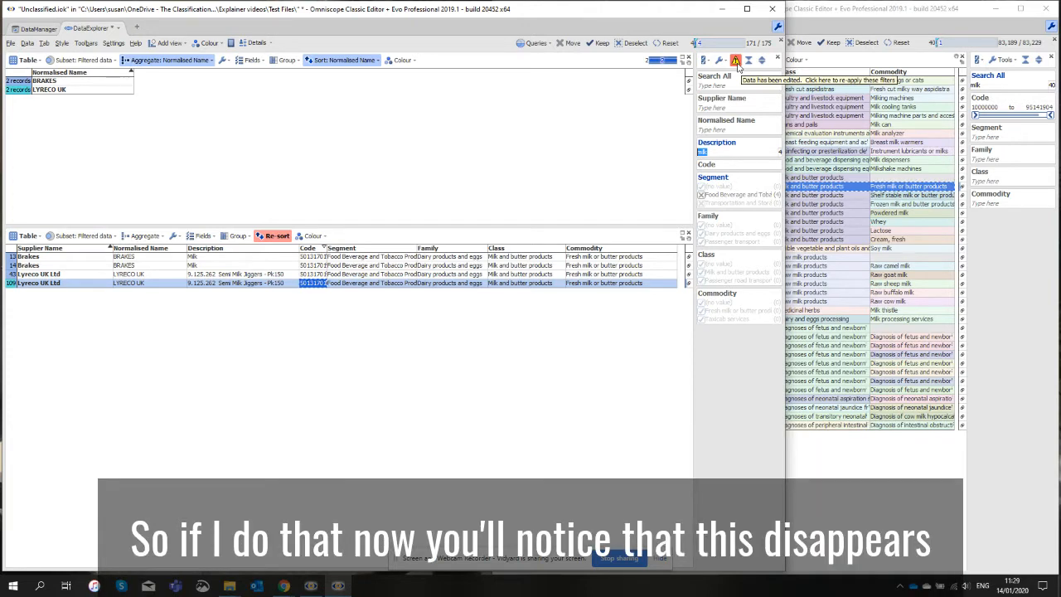
click(736, 63)
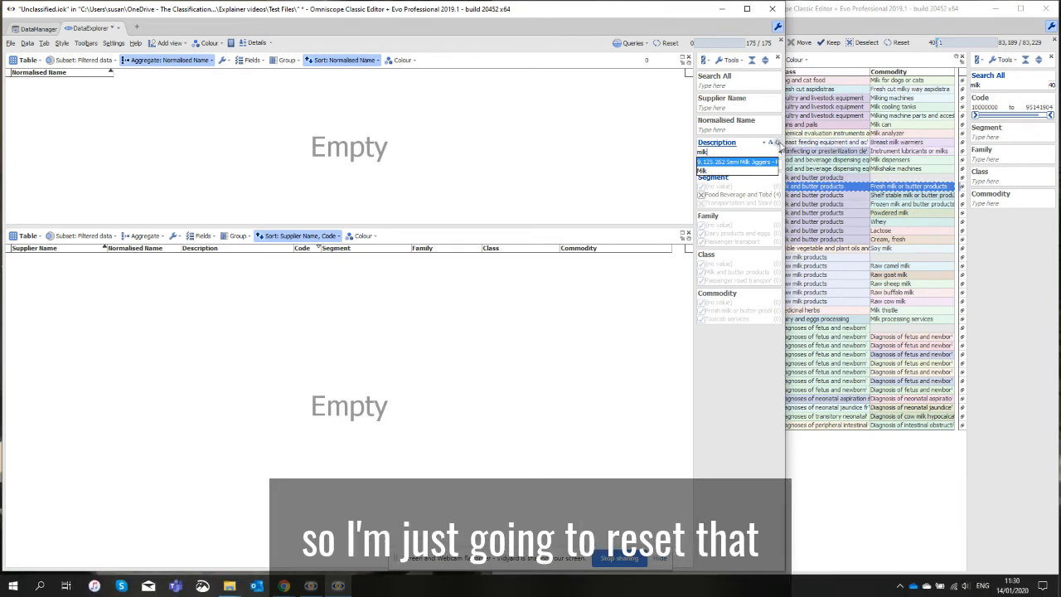
click(776, 143)
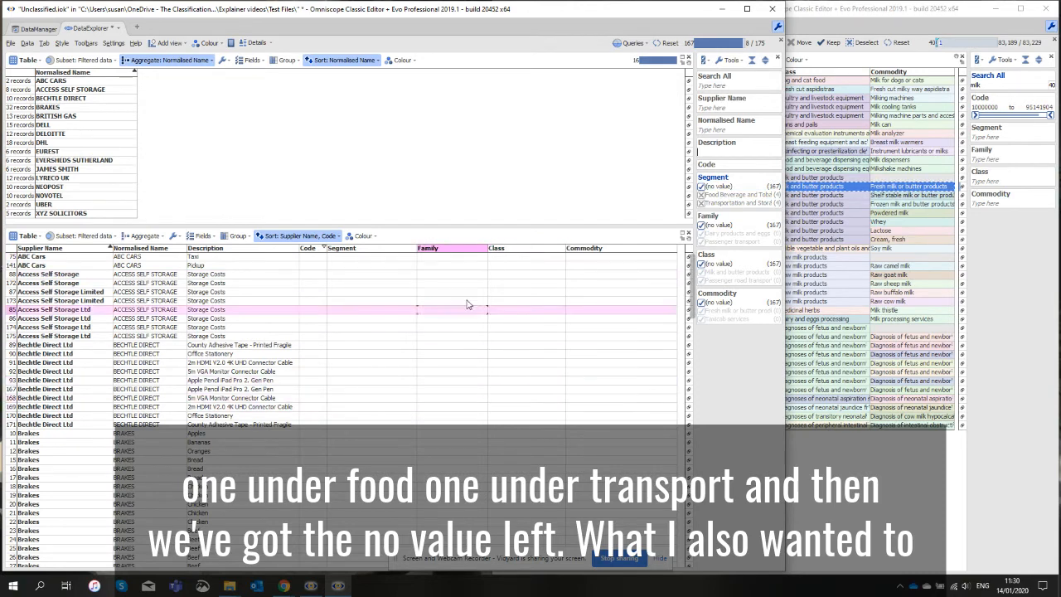
Step: Clear the "milk" search in the UNSPSC taxonomy and search all its fields for "self stor" instead
click(312, 277)
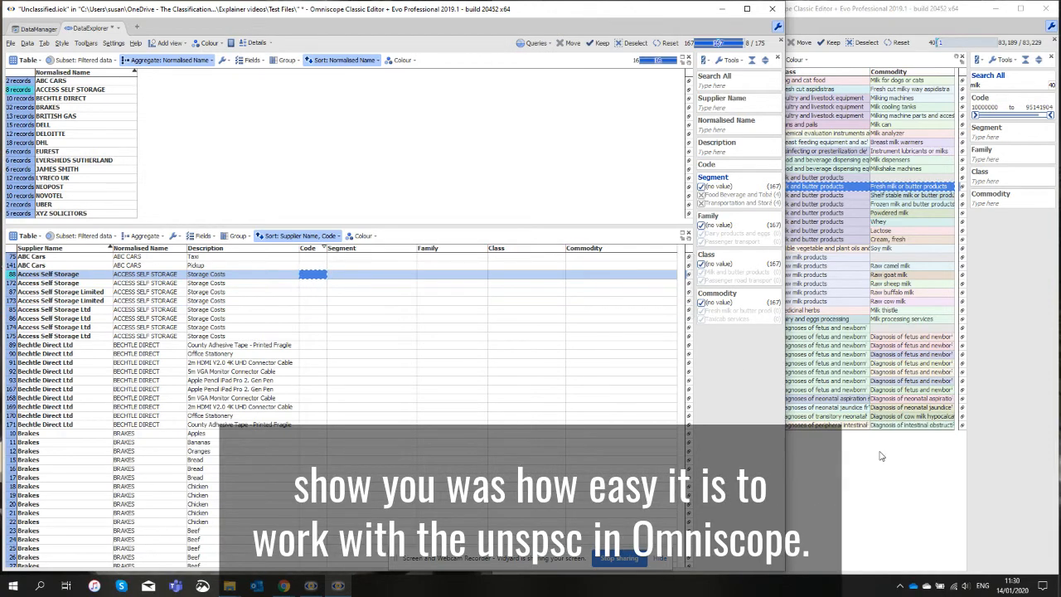
click(888, 383)
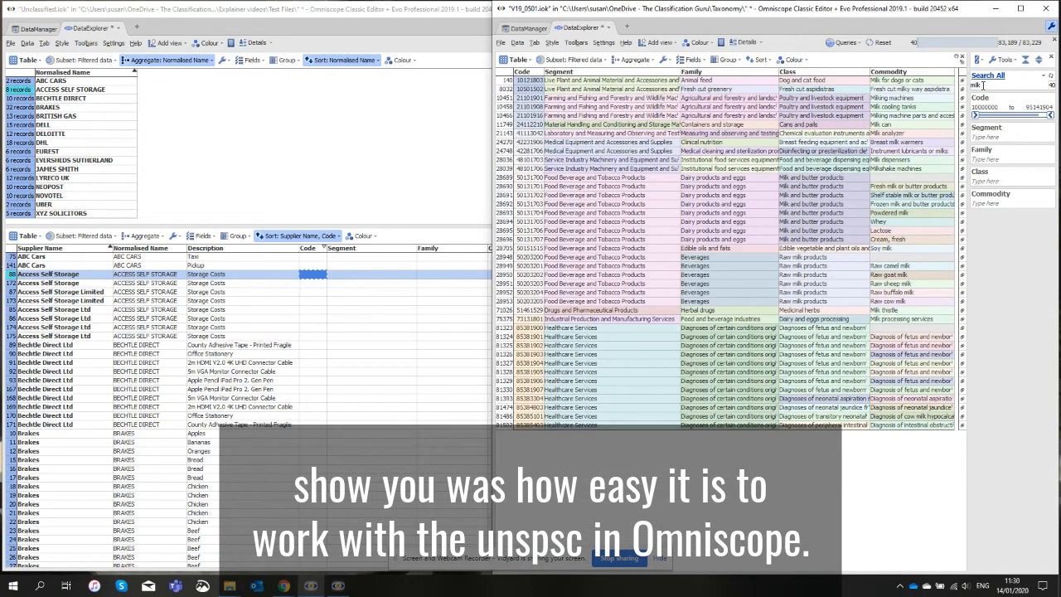
key(BackSpace)
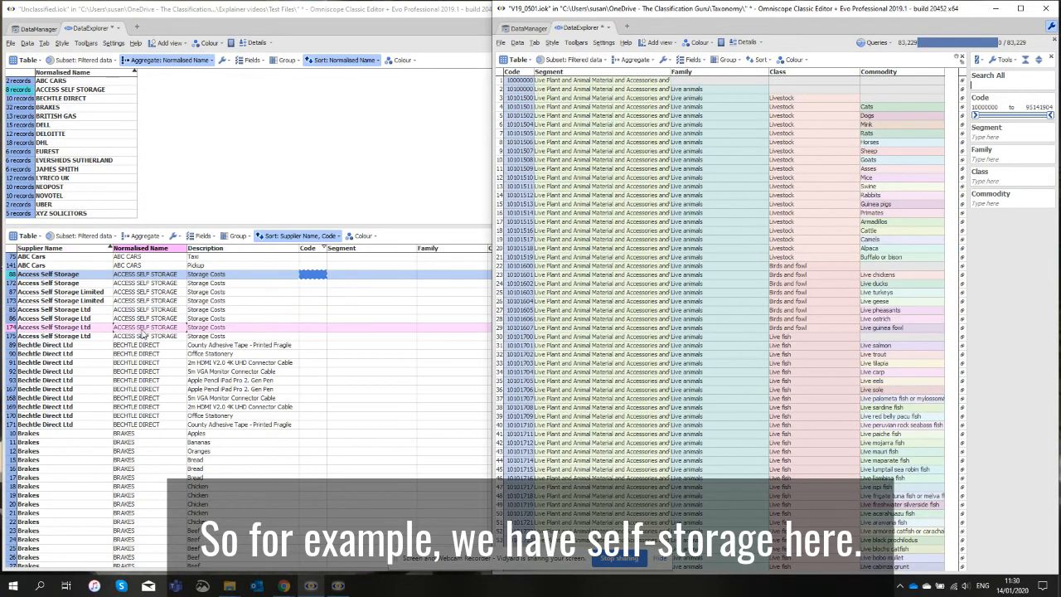
click(979, 87)
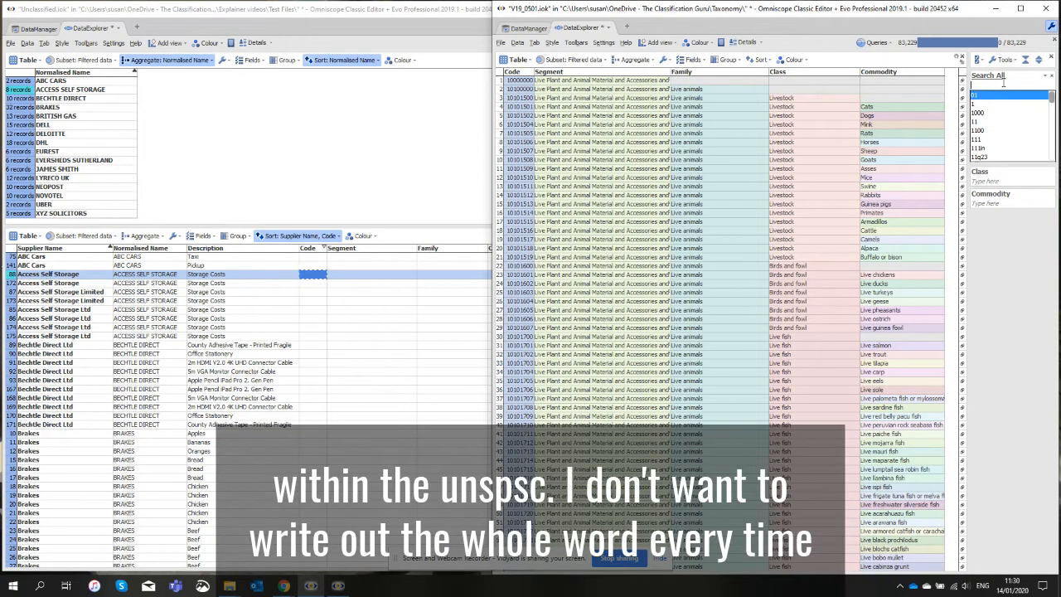
click(1003, 83)
click(1003, 84)
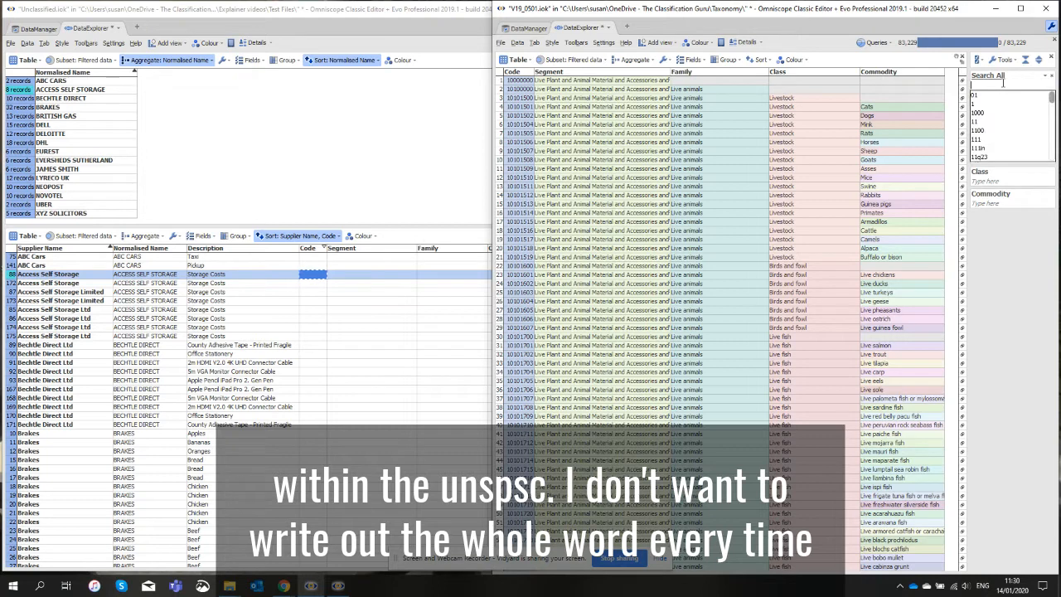
text(se)
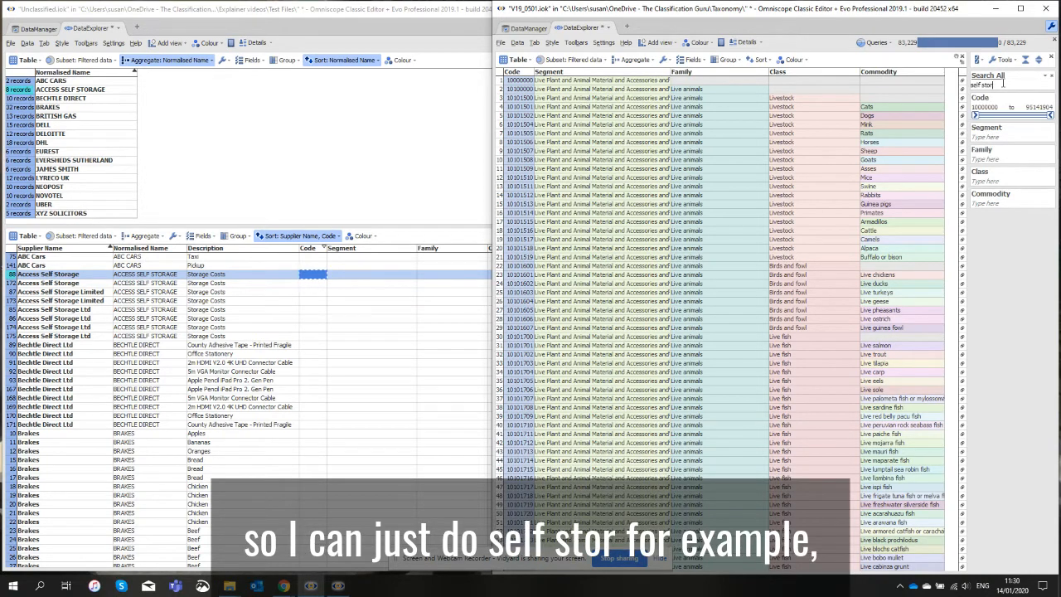
text(lf stor)
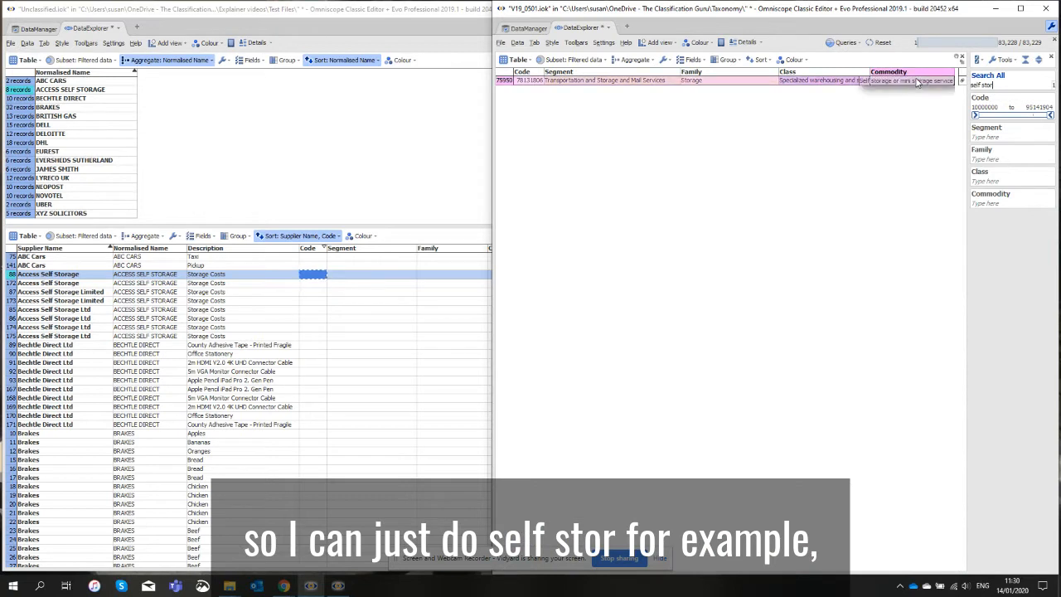
Step: Copy the self storage or mini storage service classification, code 78131806, into all the Access Self Storage records
drag(913, 82, 527, 82)
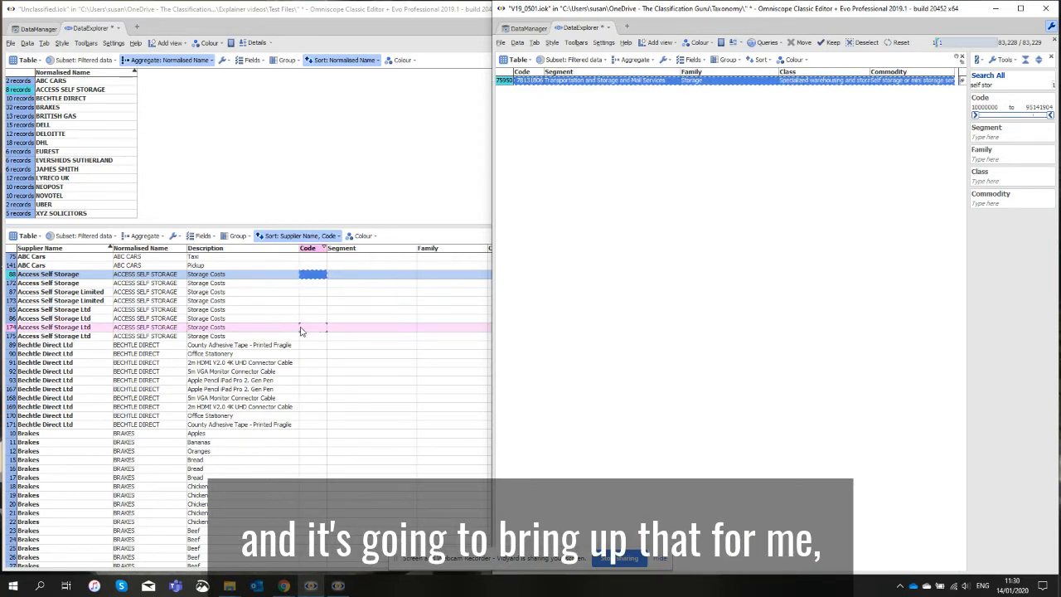
drag(316, 275, 318, 335)
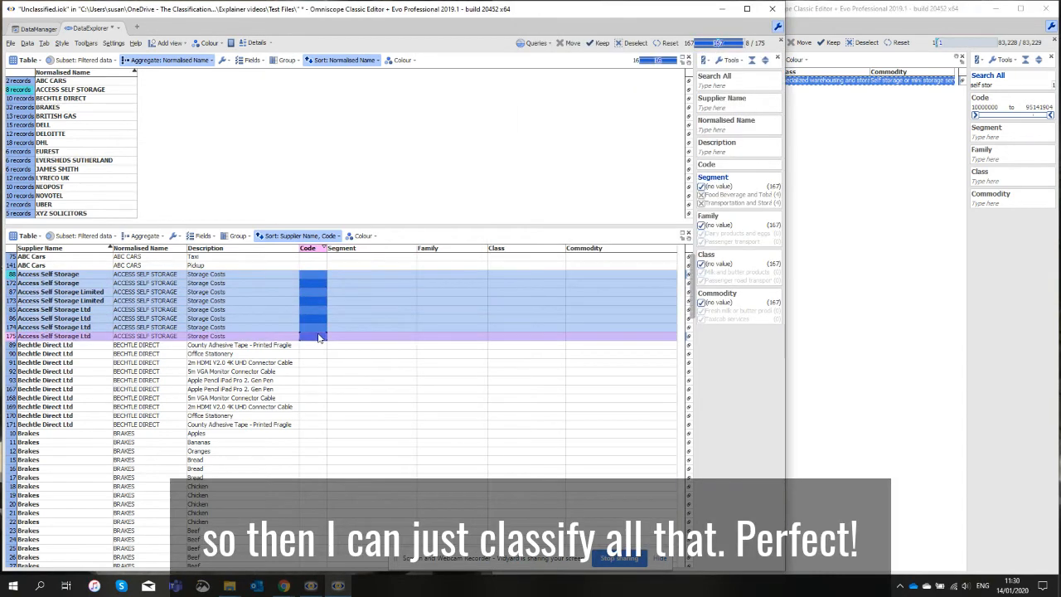
text(78131806	Transportation and Storage and Mail Services	Storage	Specialized warehousing and storage	Self storage or mini storage service 78131806	Transportation and Storage and Mail Services	Storage	Specialized warehousing and storage	Self storage or mini storage service 78131806	Transportation and Storage and Mail Services	Storage	Specialized warehousing and storage	Self storage or mini storage service 78131806	Transportation and Storage and Mail Services	Storage	Specialized warehousing and storage	Self storage or mini storage service 78131806	Transportation and Storage and Mail Services	Storage	Specialized warehousing and storage	Self storage or mini storage service 78131806	Transportation and Storage and Mail Services	Storage	Specialized warehousing and storage	Self storage or mini storage service 78131806	Transportation and Storage and Mail Services	Storage	Specialized warehousing and storage	Self storage or mini storage service 78131806	Transportation and Storage and Mail Services	Storage	Specialized warehousing and storage	Self storage or mini storage service)
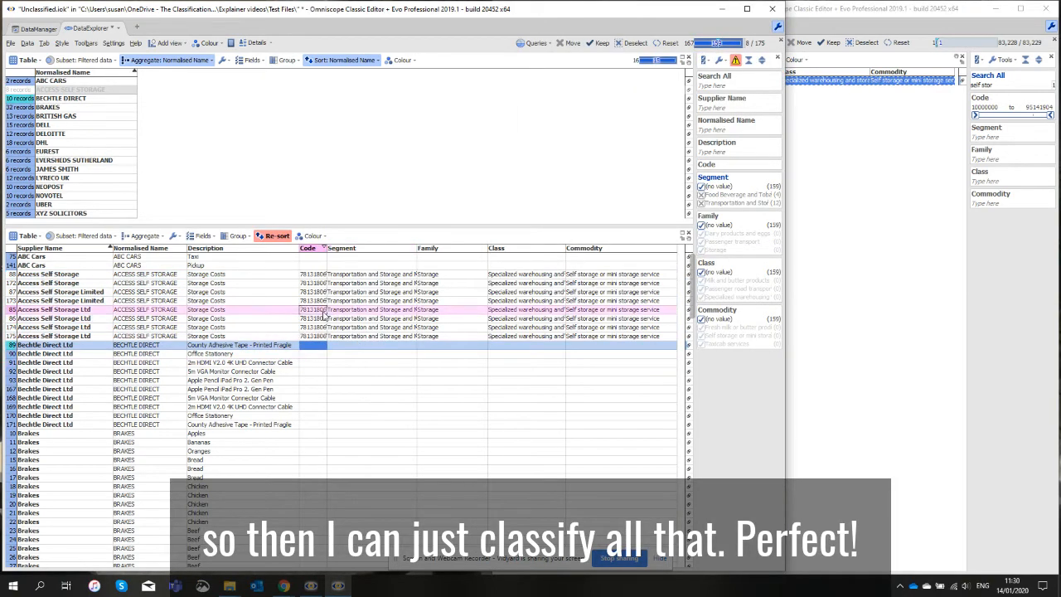
Step: Delete the classification values from Code through Commodity in the Access Self Storage Ltd record in row 85
drag(323, 313, 621, 313)
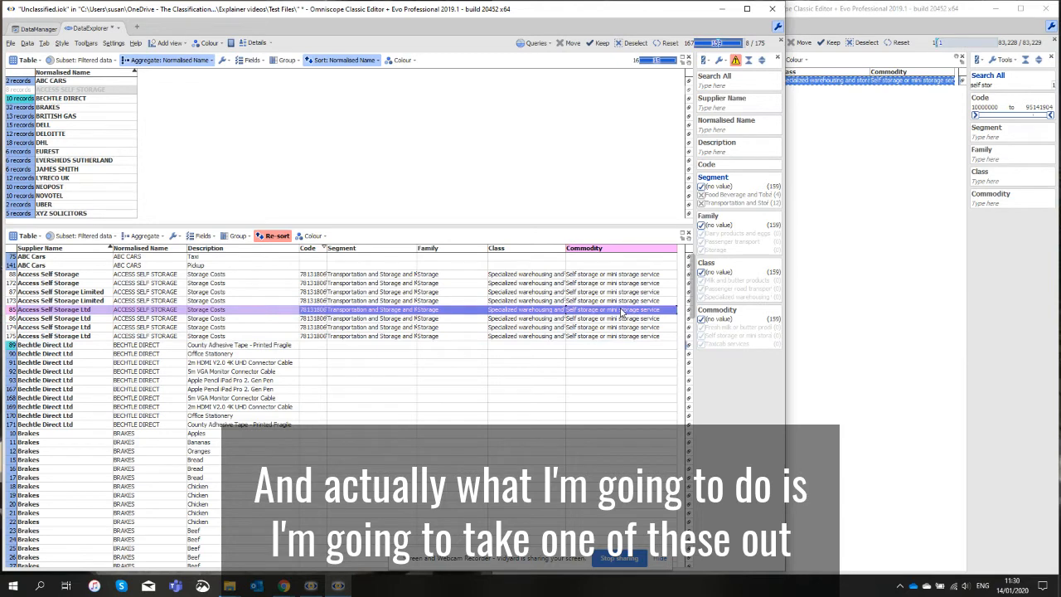
key(Delete)
click(558, 382)
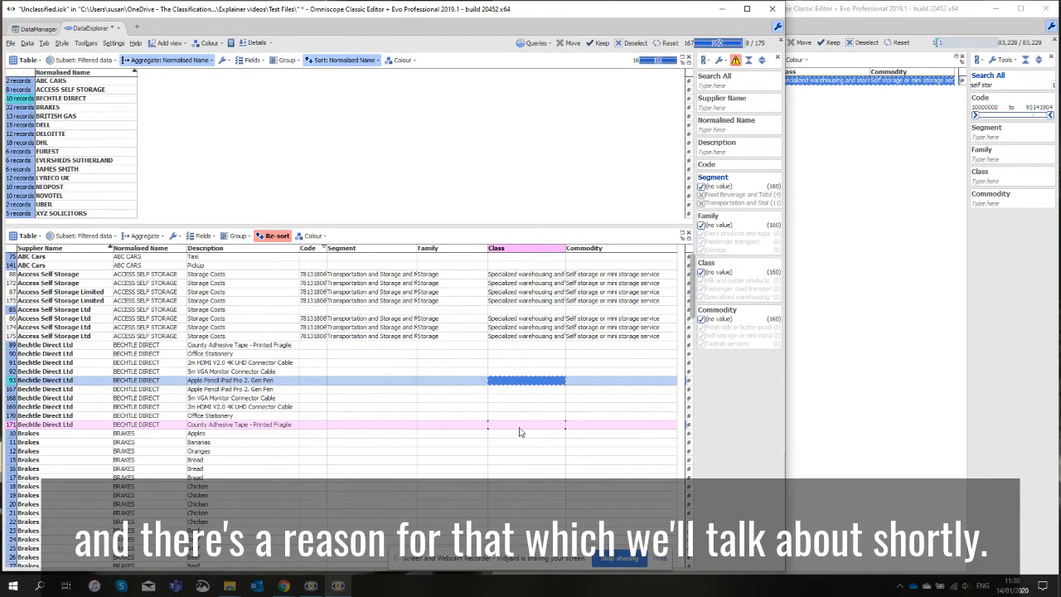
Step: Look through the unclassified records down to British Gas and examine its electricity, gas and "01/01-31/03 charges" descriptions
scroll(520, 430, down, 4)
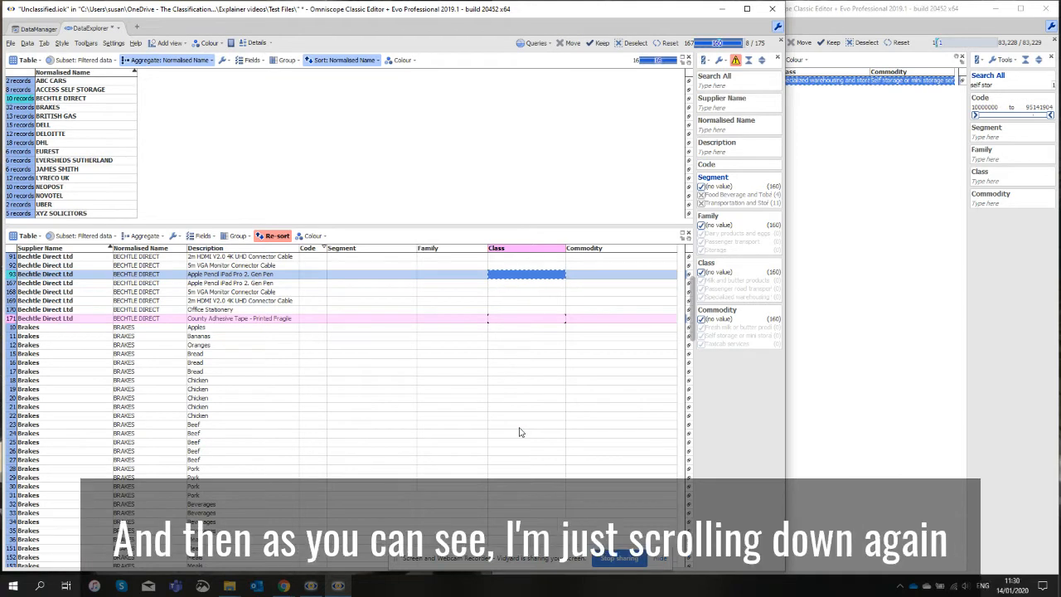
scroll(520, 431, down, 4)
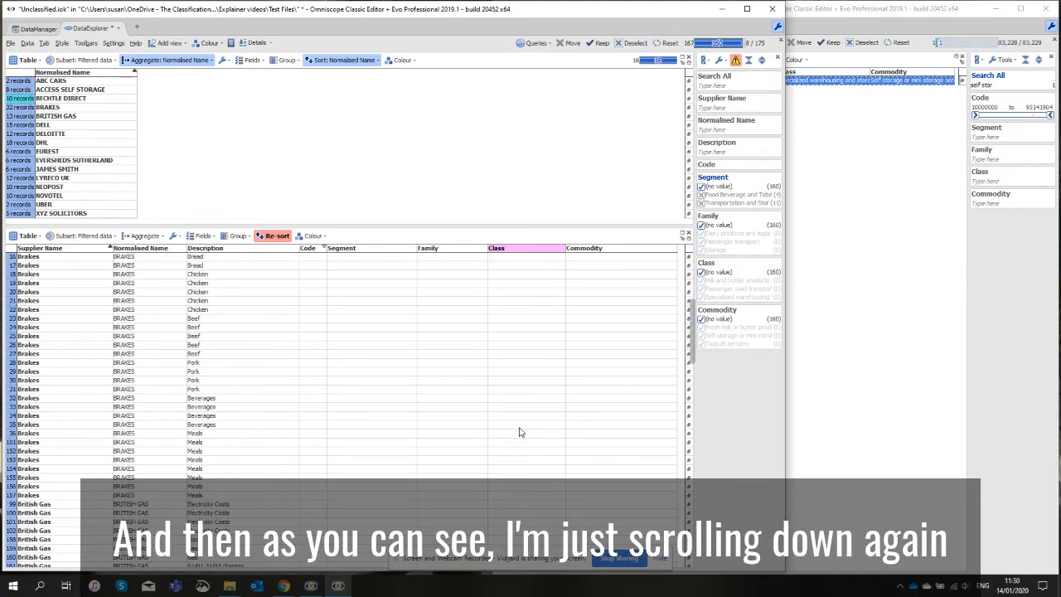
scroll(519, 430, down, 3)
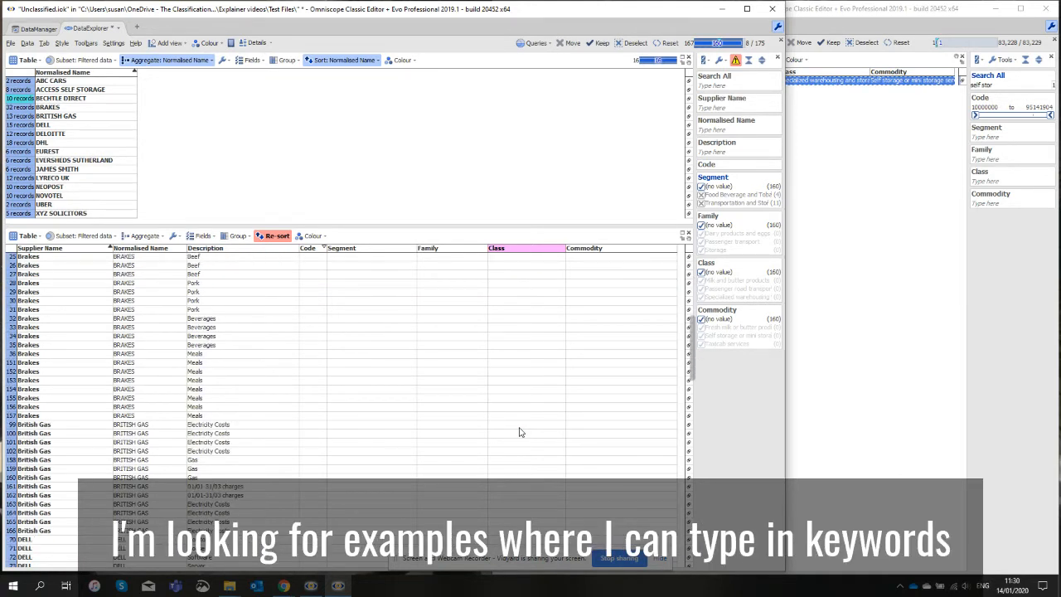
scroll(520, 431, down, 4)
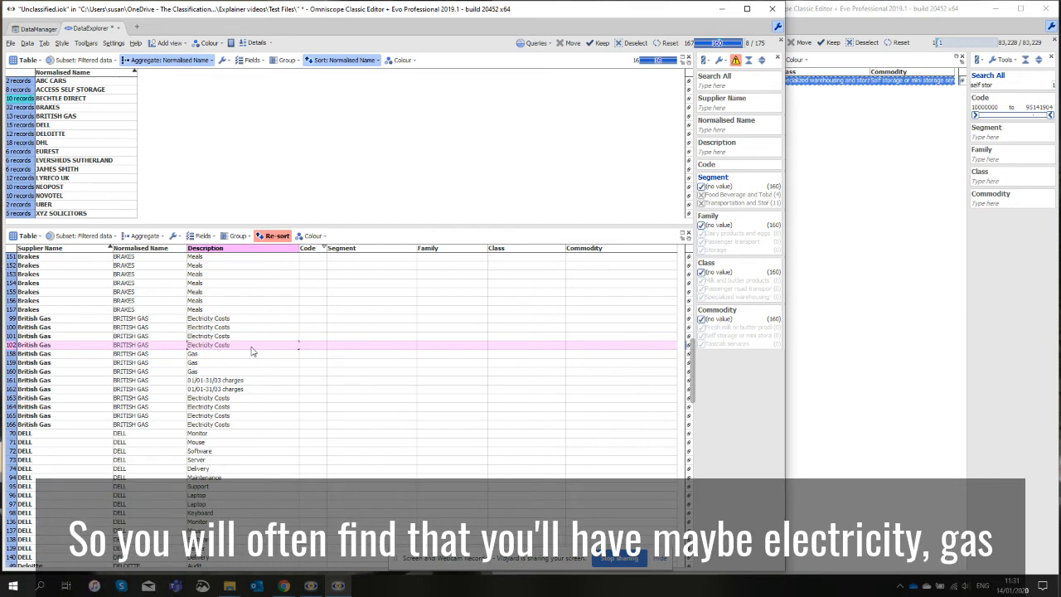
click(253, 346)
click(254, 362)
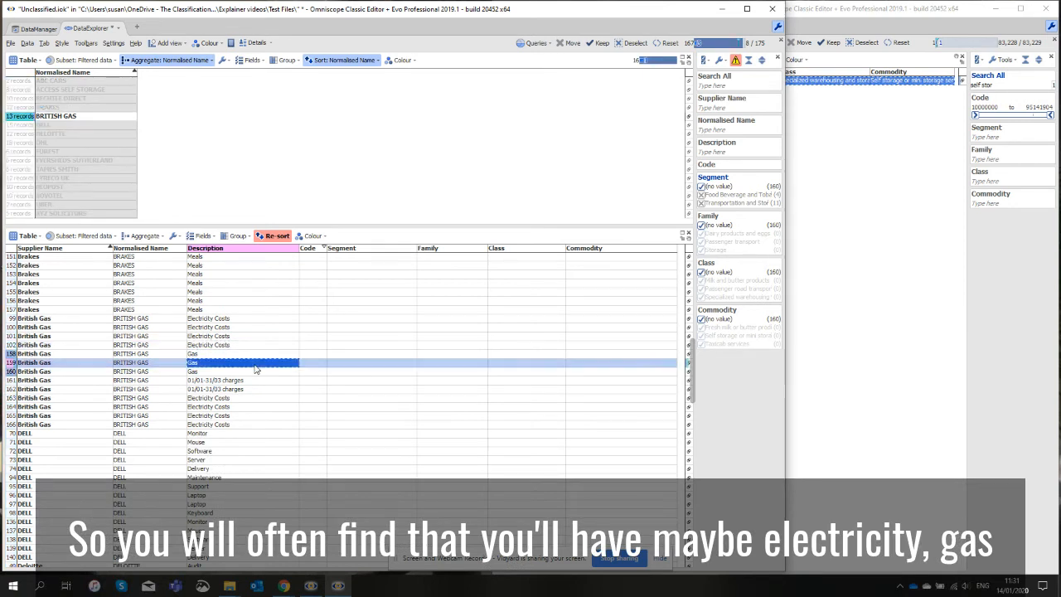
click(257, 381)
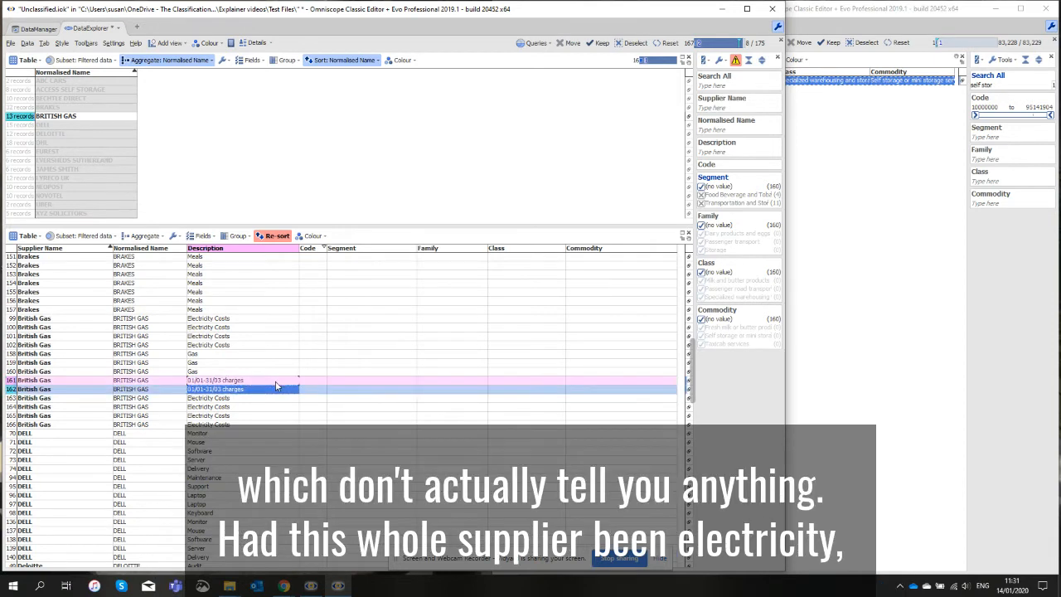
click(278, 390)
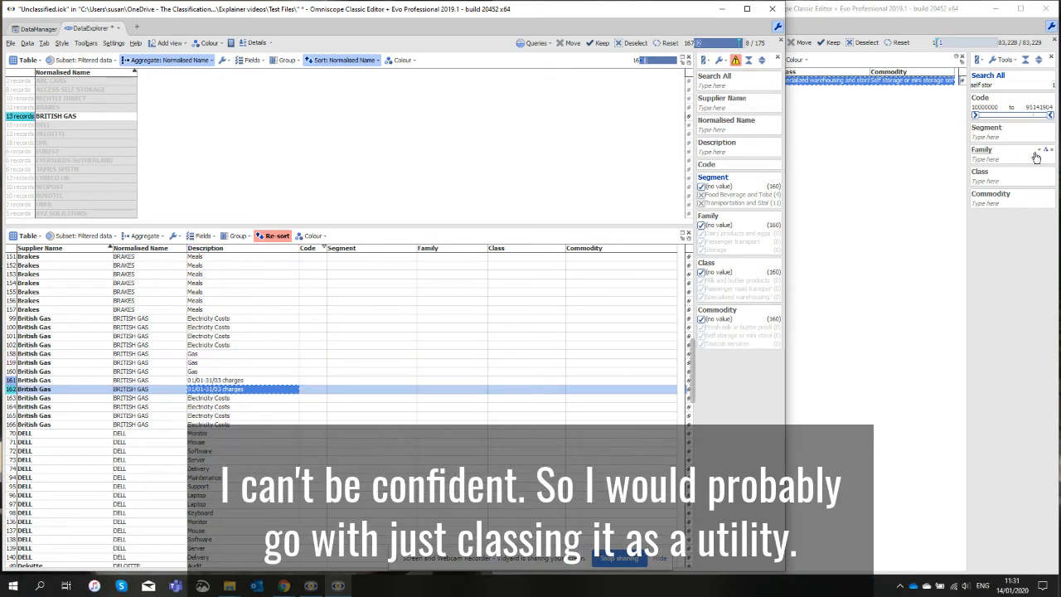
Step: Replace the taxonomy search with "util" and pick the suggested term "Utilities"
drag(991, 85, 950, 88)
text(util)
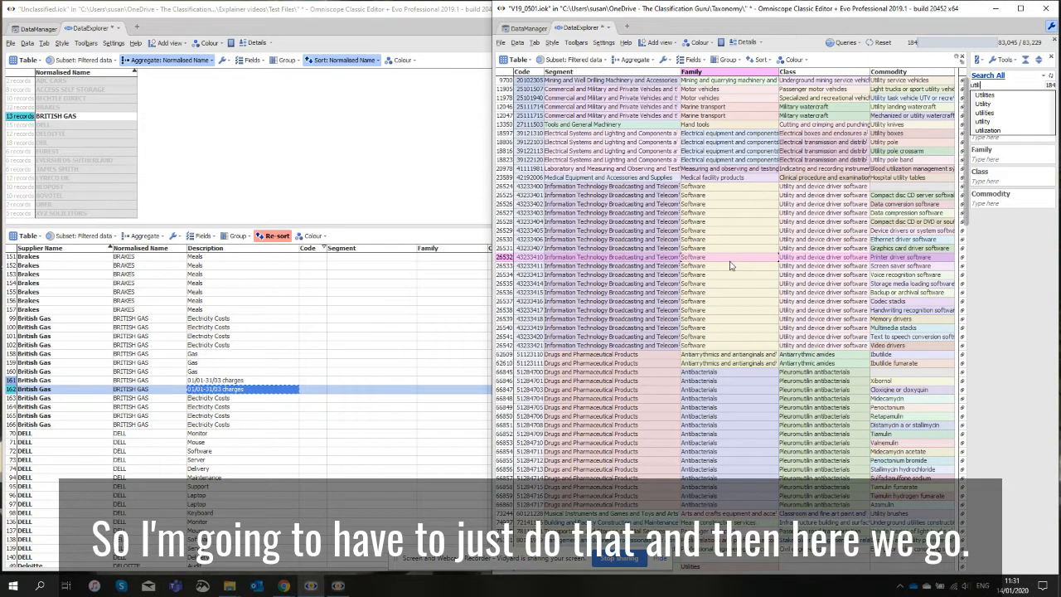
click(984, 96)
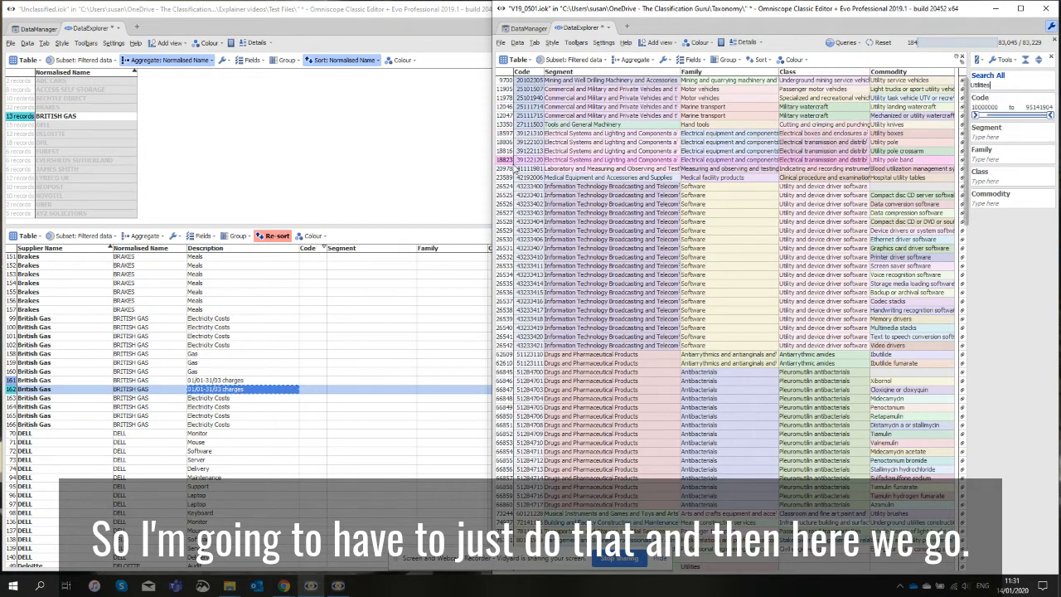
Step: Copy the family-level Utilities classification, code 83100000, into both British Gas "01/01-31/03 charges" records
click(779, 98)
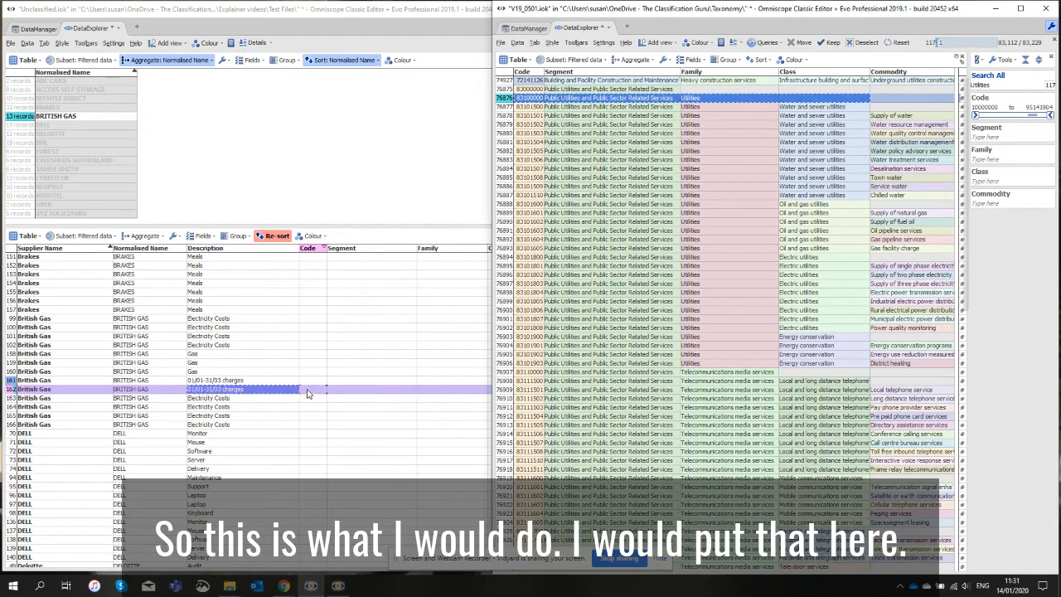
drag(313, 380, 318, 388)
text(83100000	Public Utilities and Public Sector Related Services	Utilities 83100000	Public Utilities and Public Sector Related Services	Utilities)
Step: Copy the Supply of natural gas classification from the taxonomy into the three British Gas records described as Gas
click(905, 260)
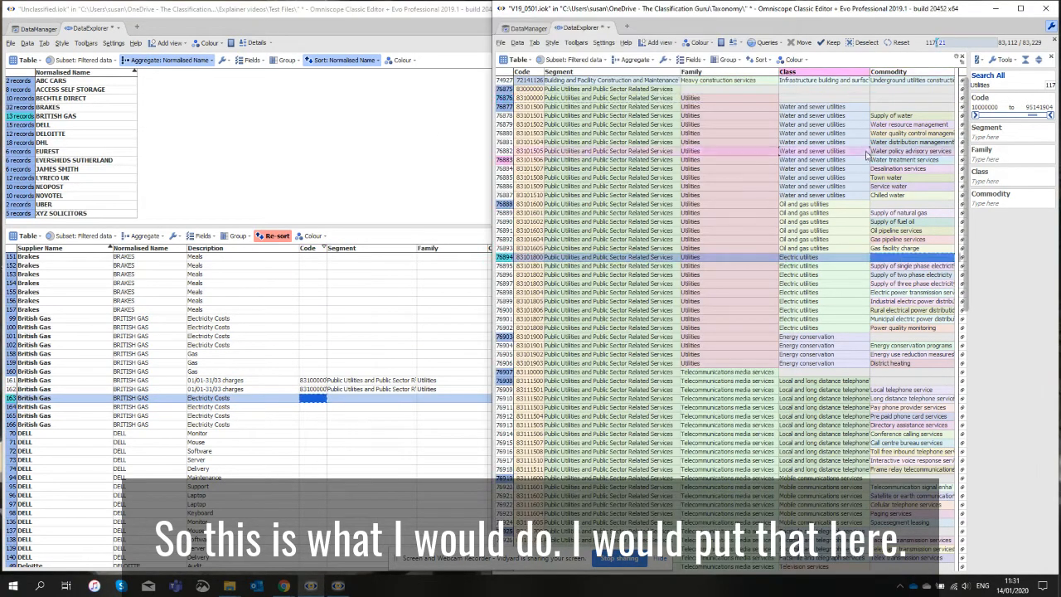
click(601, 214)
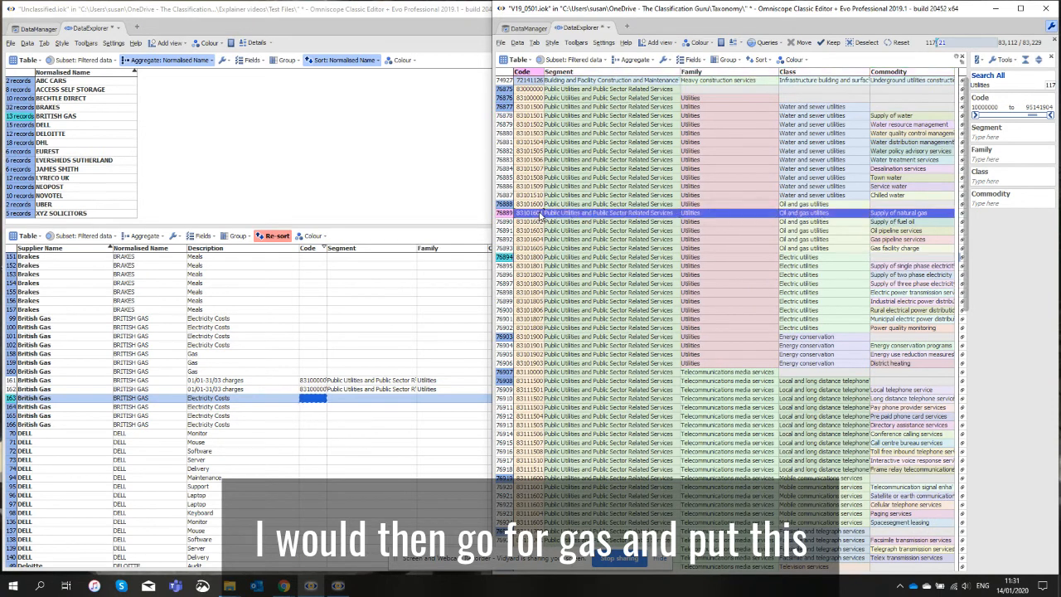
drag(309, 372, 319, 363)
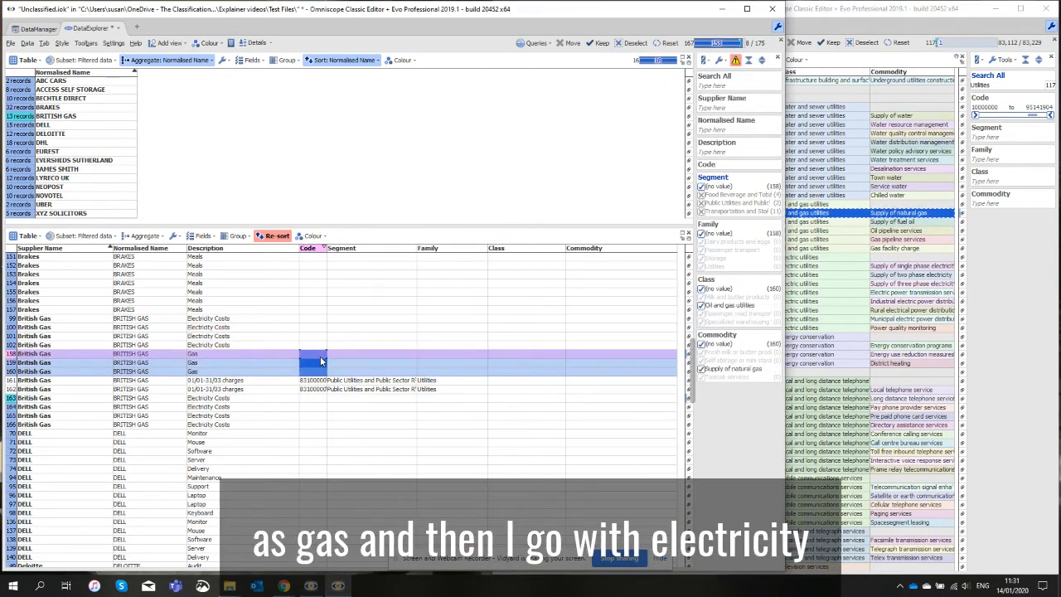
key(ctrl+v)
Step: Copy the Supply of single phase electricity classification into both groups of British Gas Electricity Costs records
click(808, 257)
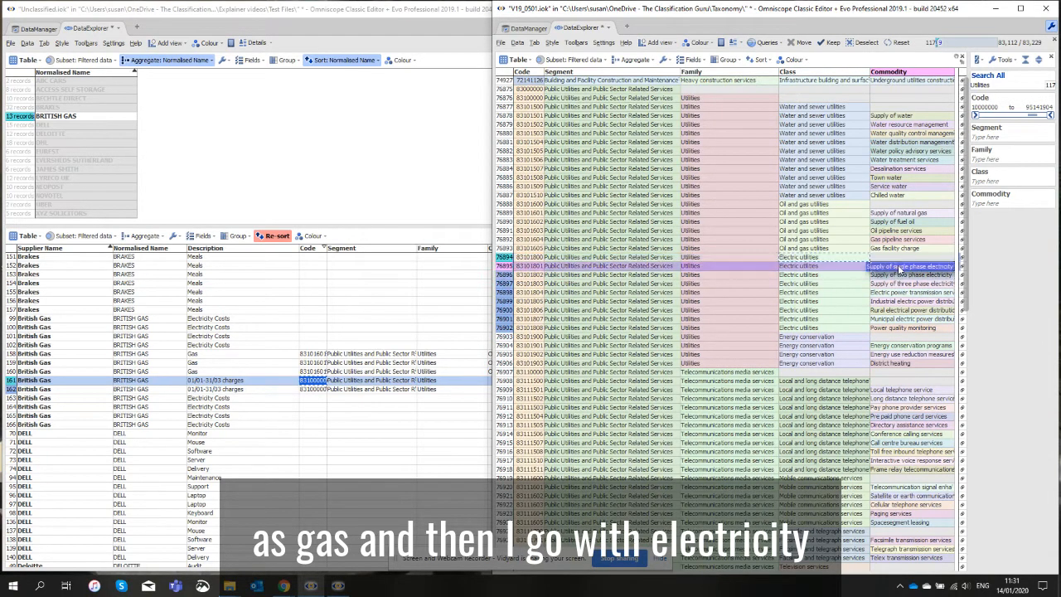
click(898, 266)
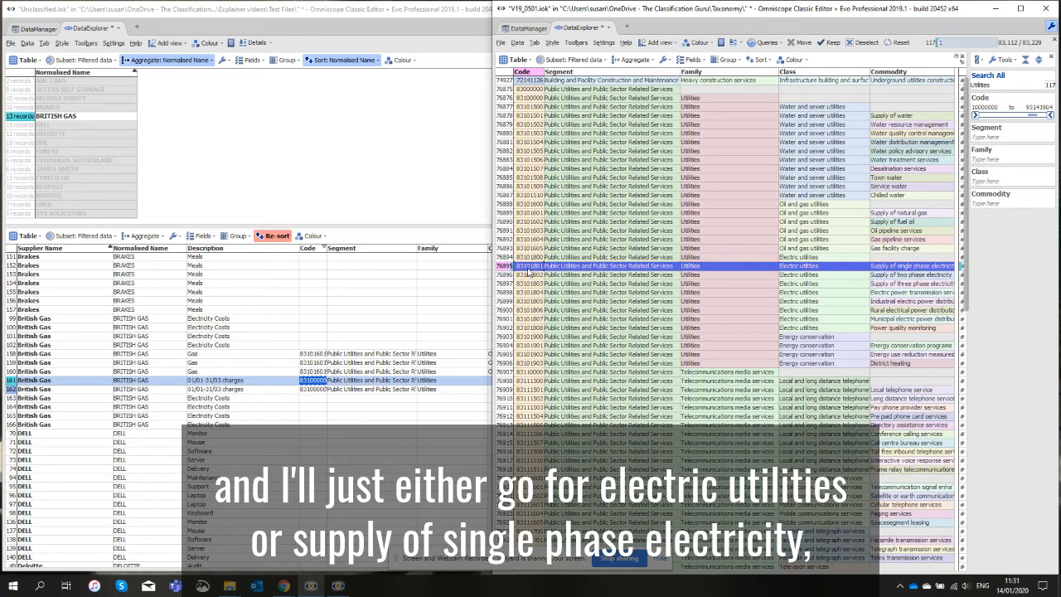
drag(313, 397, 318, 416)
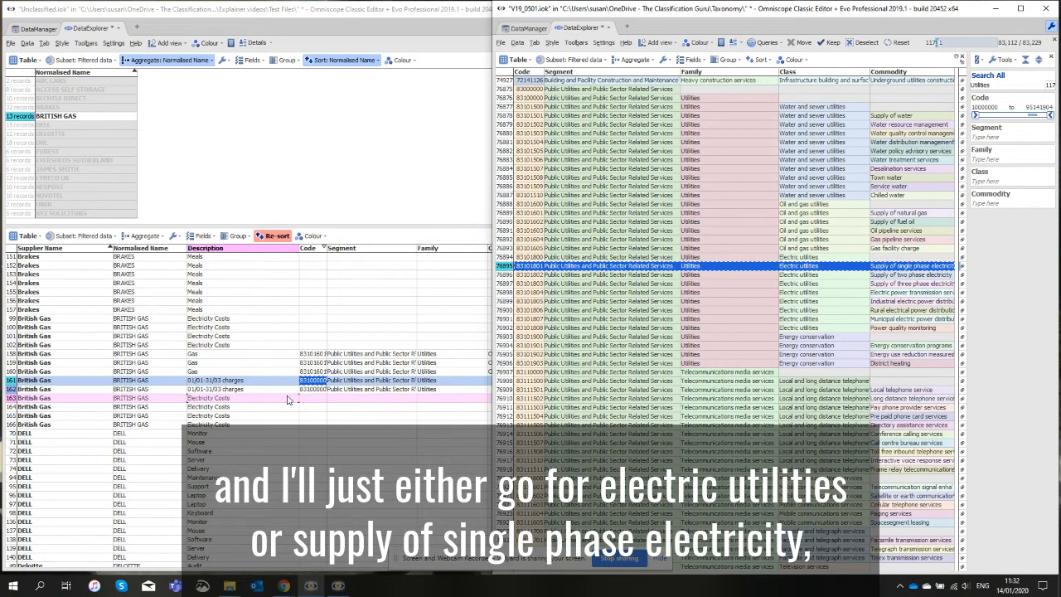
drag(314, 345, 314, 321)
key(ctrl+v)
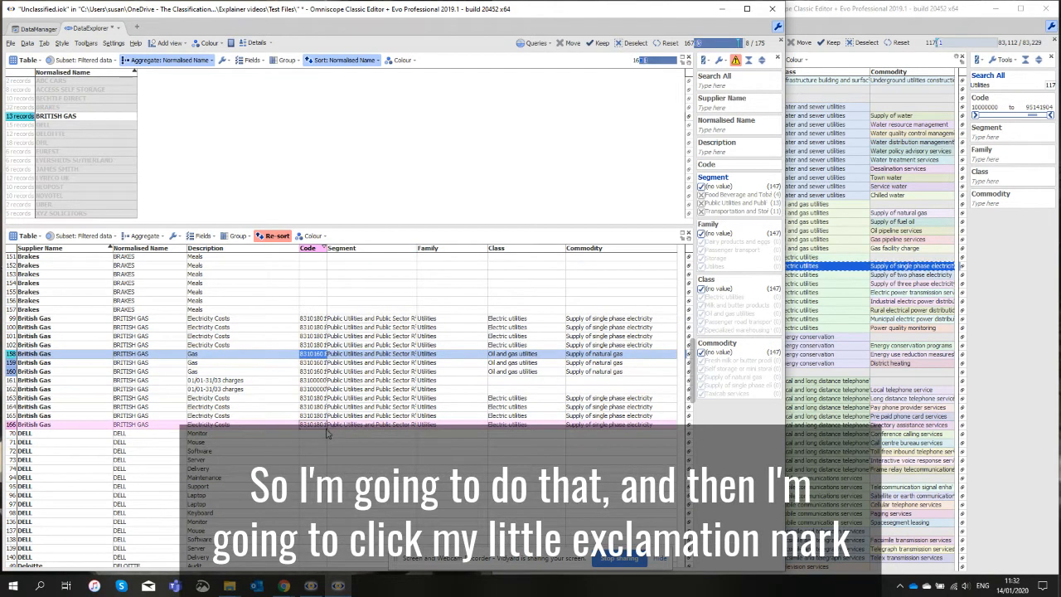
Step: Re-apply the filters to the edited data so the newly classified records drop out of the unclassified list
click(323, 425)
scroll(329, 430, down, 3)
scroll(329, 433, down, 12)
scroll(329, 433, up, 14)
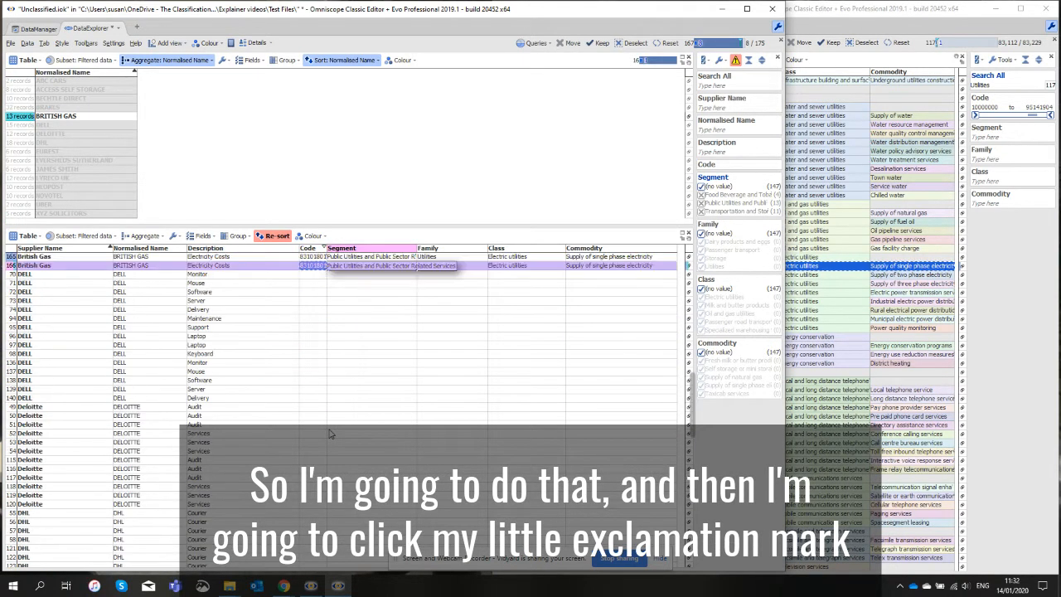
click(735, 61)
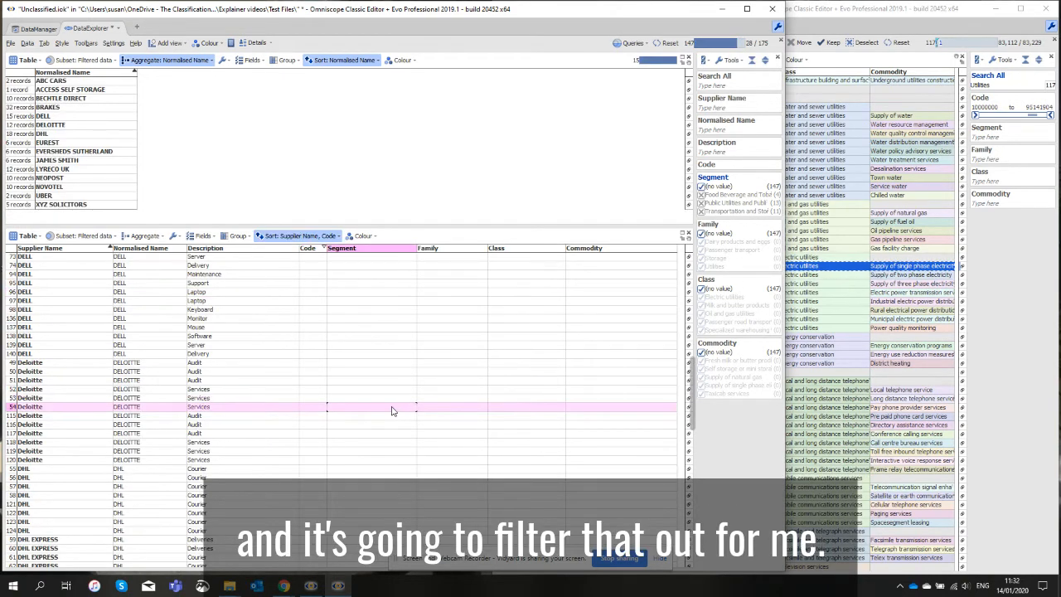
Step: Reset all filters on the supplier data, then keep only the records with no Segment value
scroll(390, 409, down, 15)
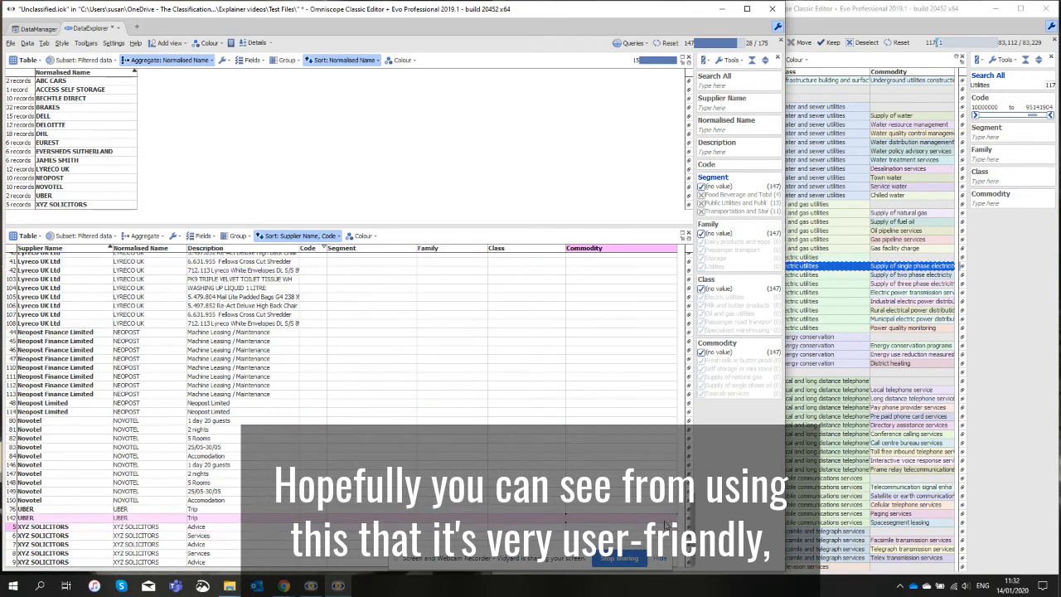
drag(693, 513, 694, 258)
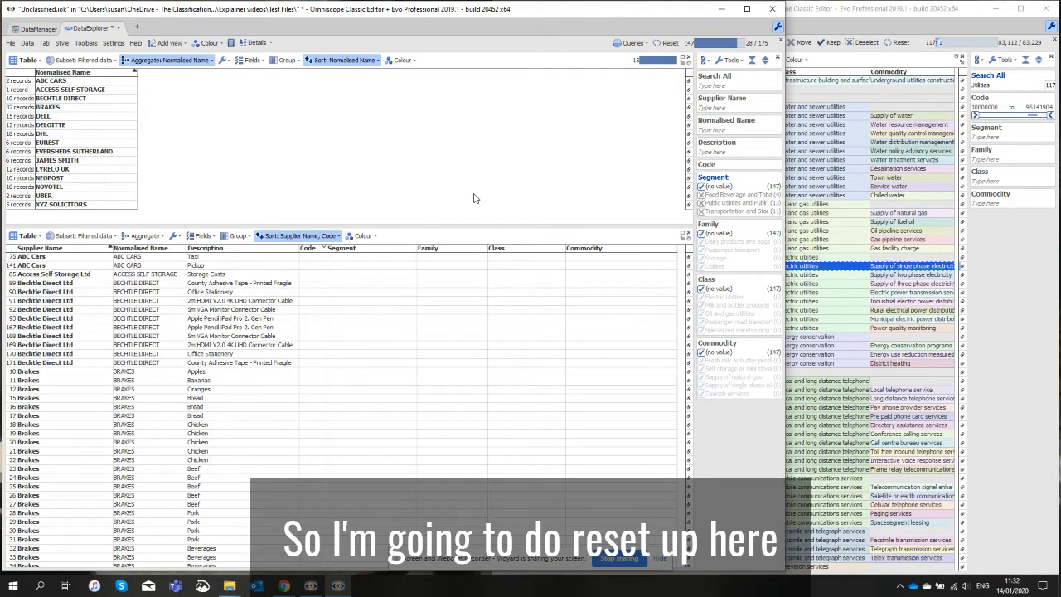
click(668, 43)
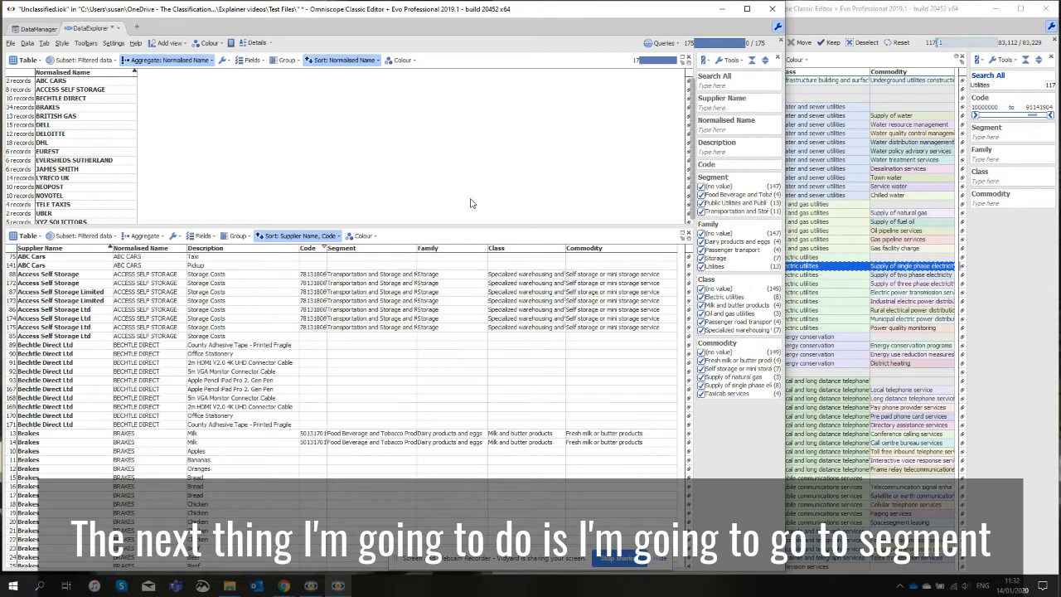
click(711, 187)
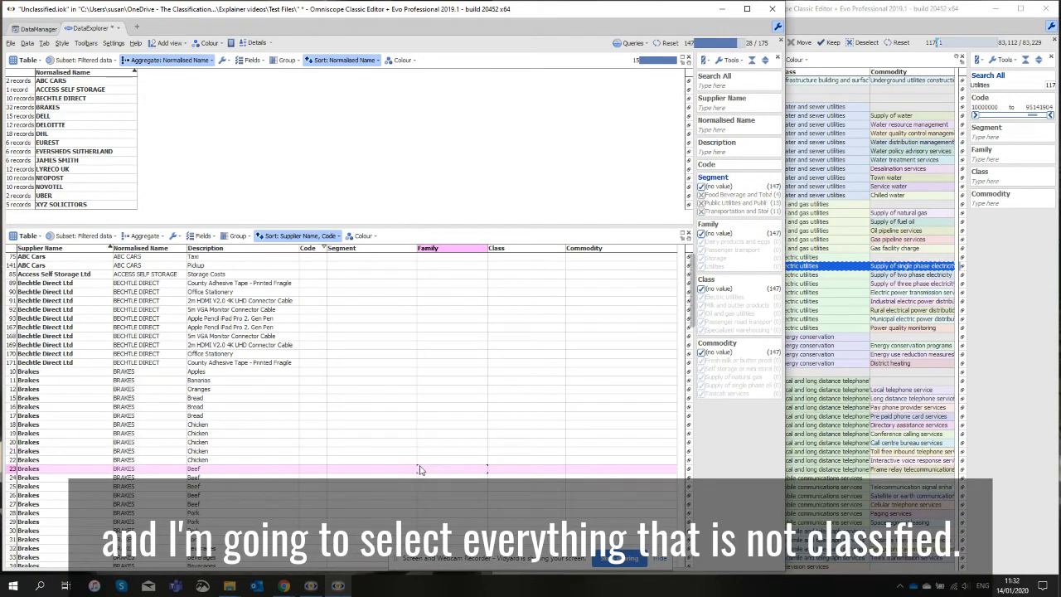
Step: Keep only all the listed suppliers with unclassified records, and reset just the Segment filter to show their classified records too
drag(46, 84, 71, 208)
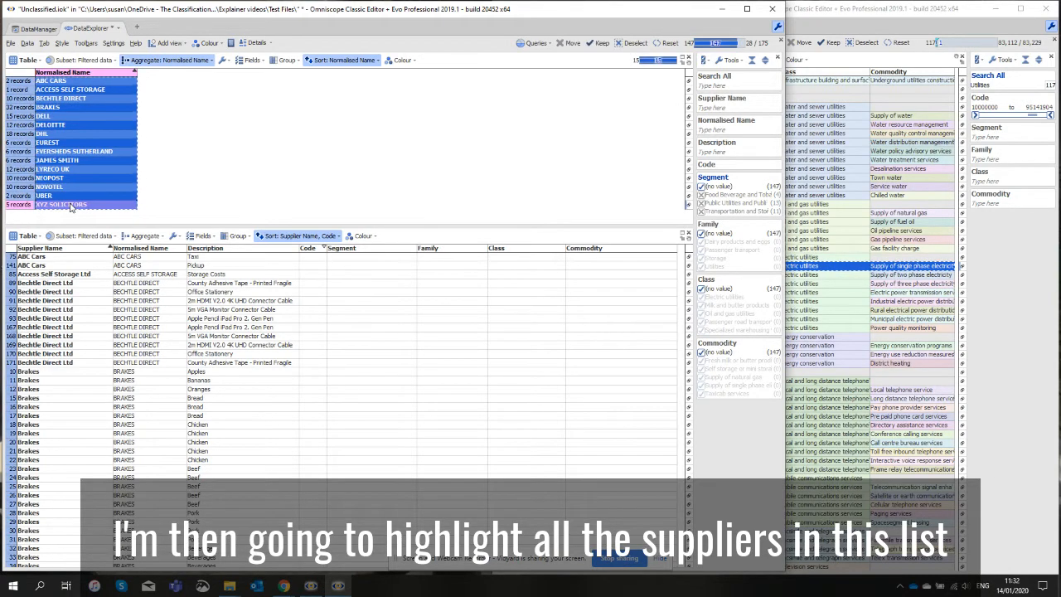
click(601, 44)
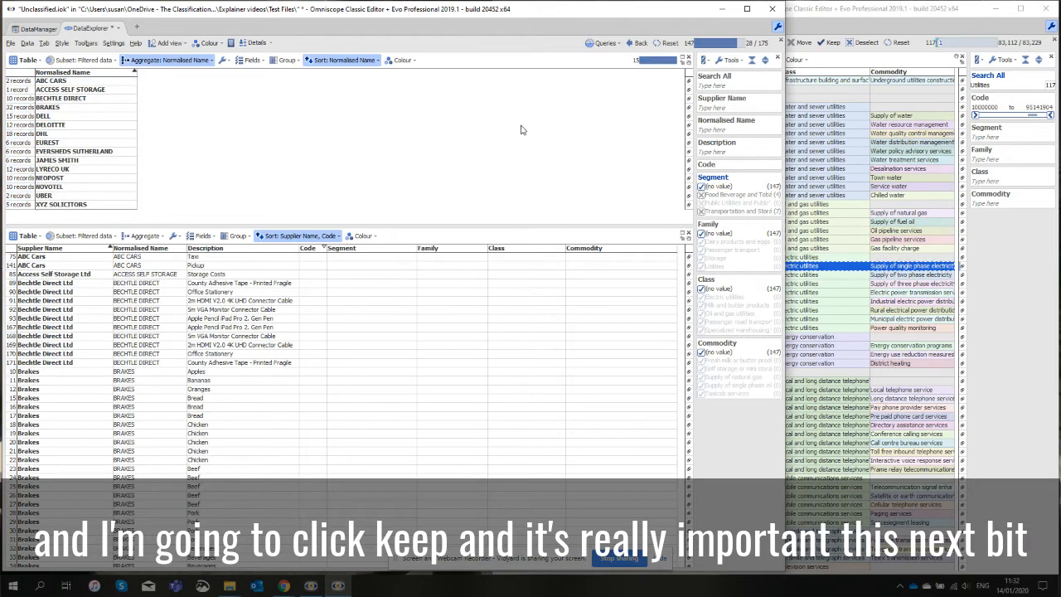
mouse_move(777, 179)
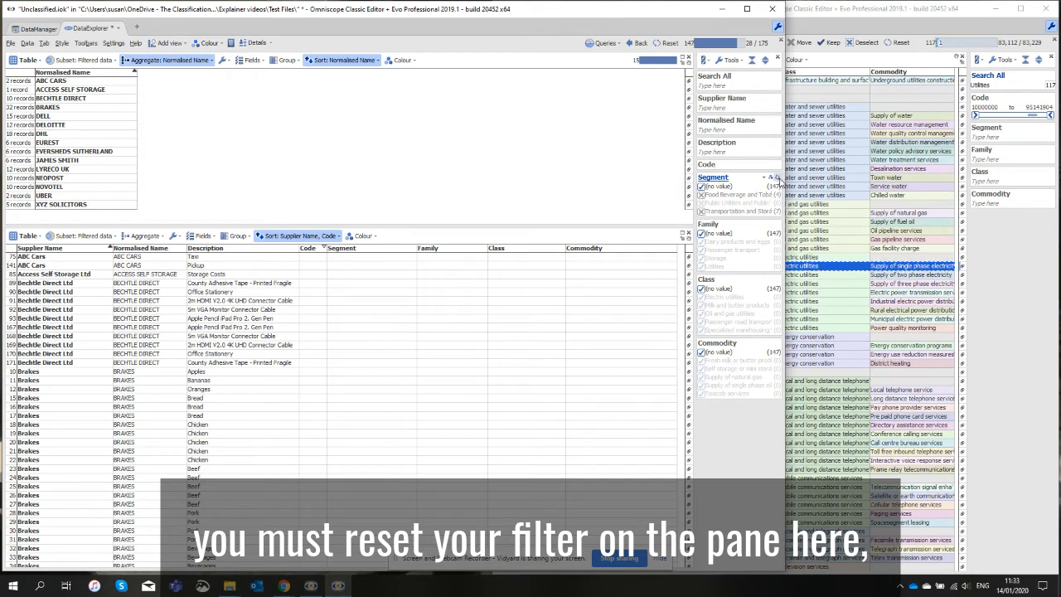
click(777, 179)
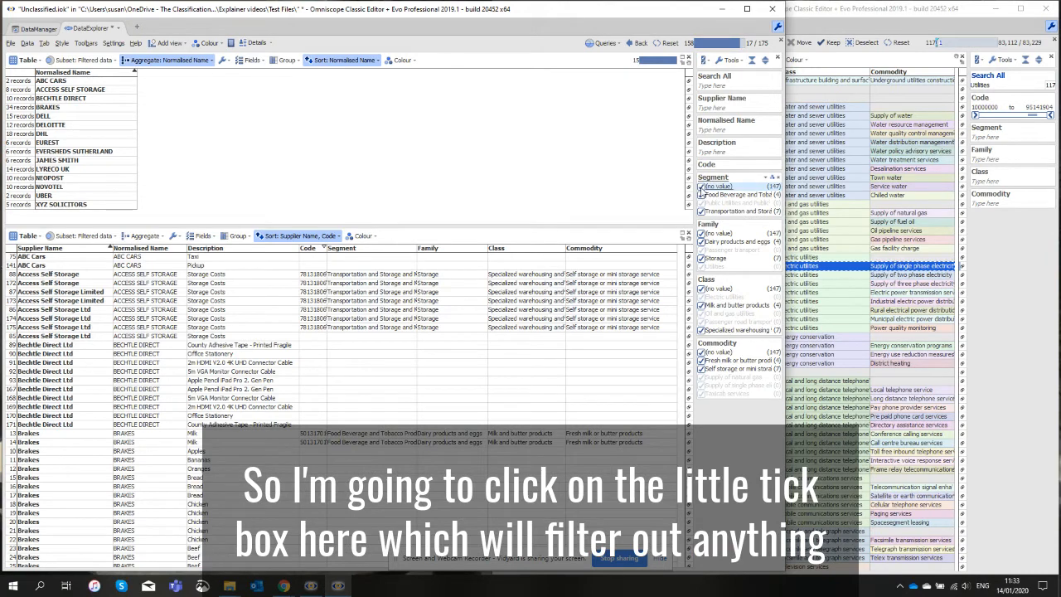
Step: Filter out records with no Segment value and keep only the partially classified suppliers: Access Self Storage, Brakes and Lyreco UK
click(701, 186)
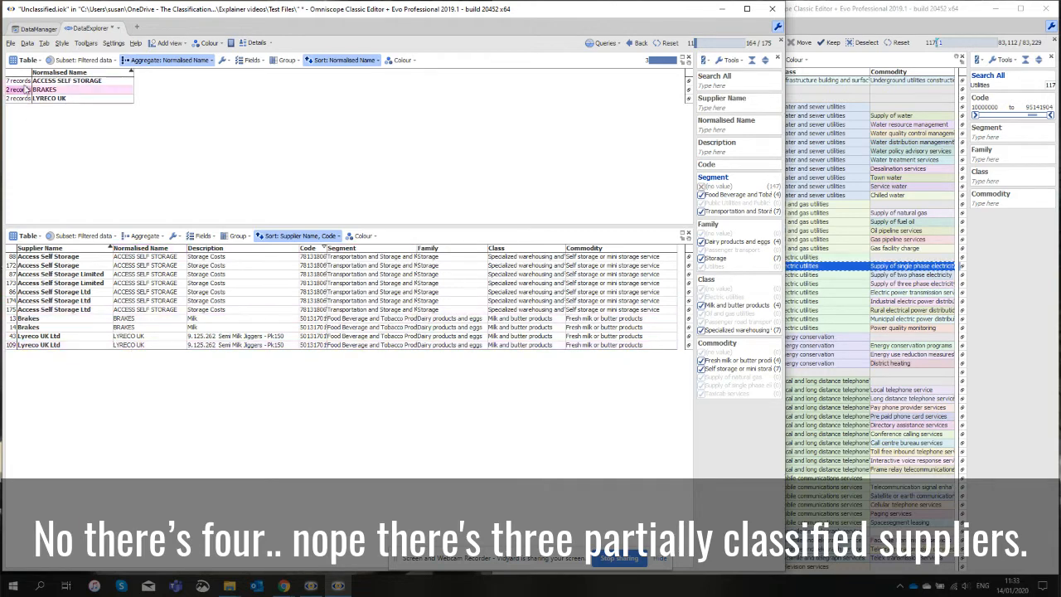
click(52, 82)
drag(52, 82, 51, 98)
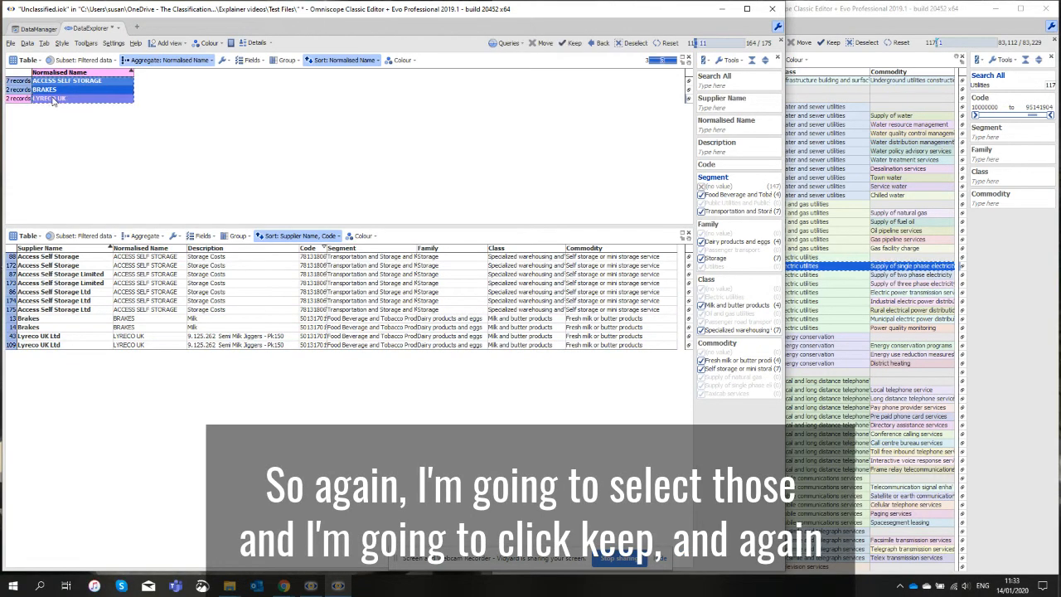
click(575, 44)
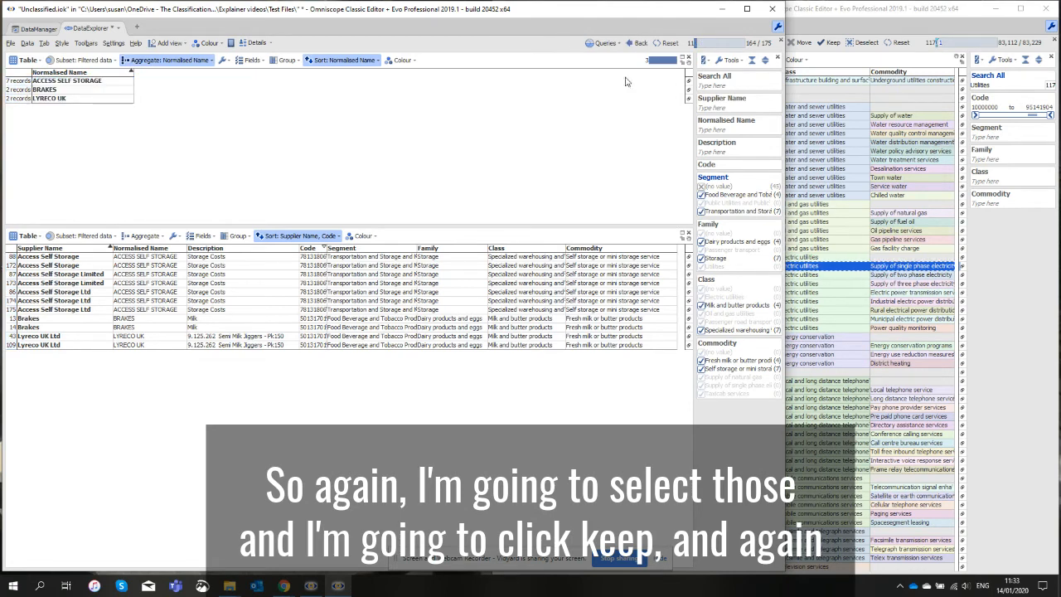
Step: Reset only the Segment filter and review the kept suppliers' classified and unclassified records together
mouse_move(778, 180)
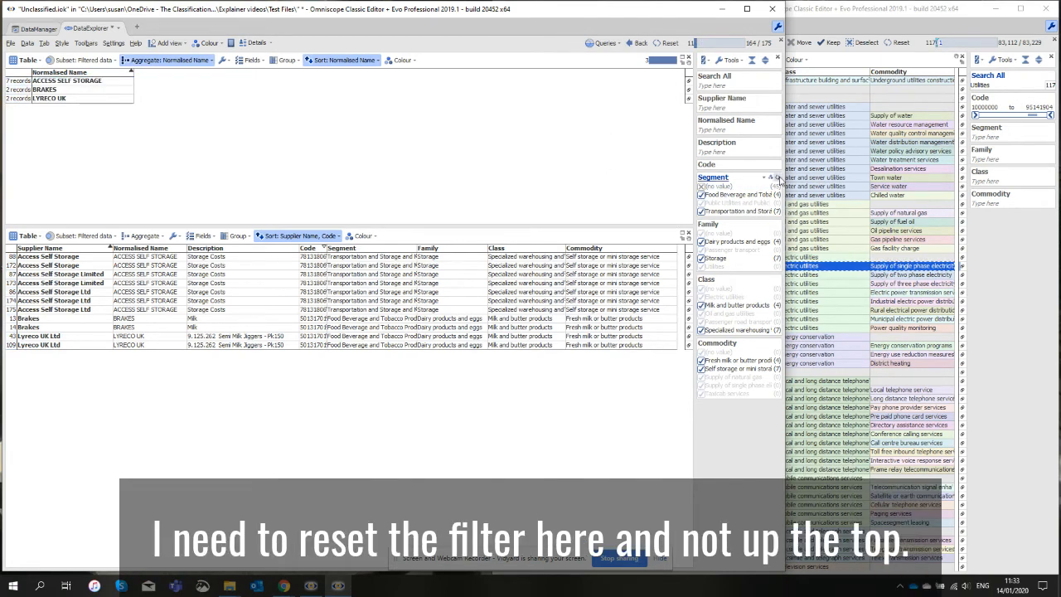
click(778, 180)
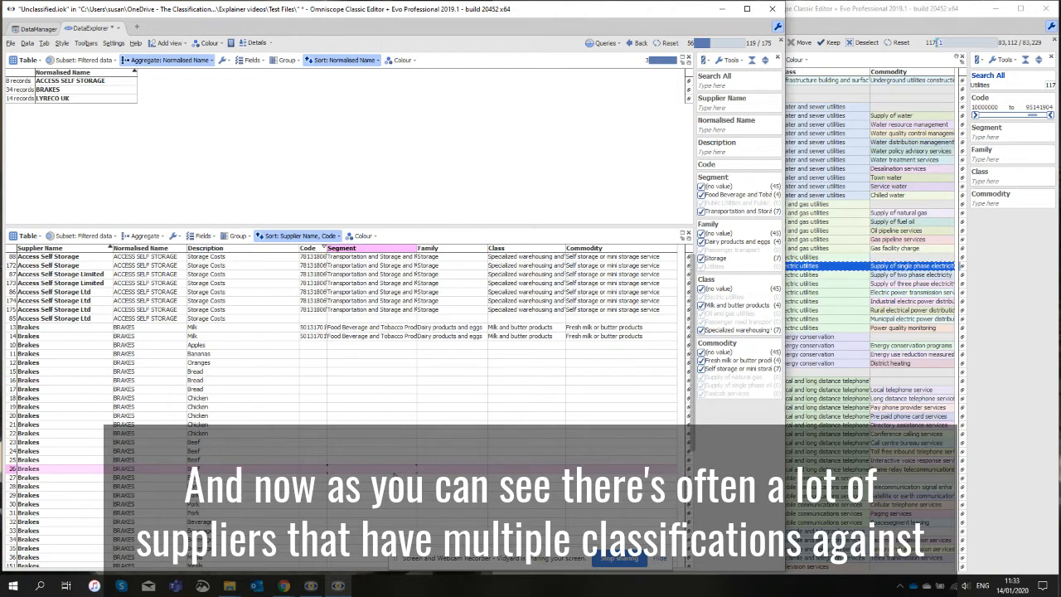
scroll(393, 474, down, 4)
scroll(393, 475, up, 2)
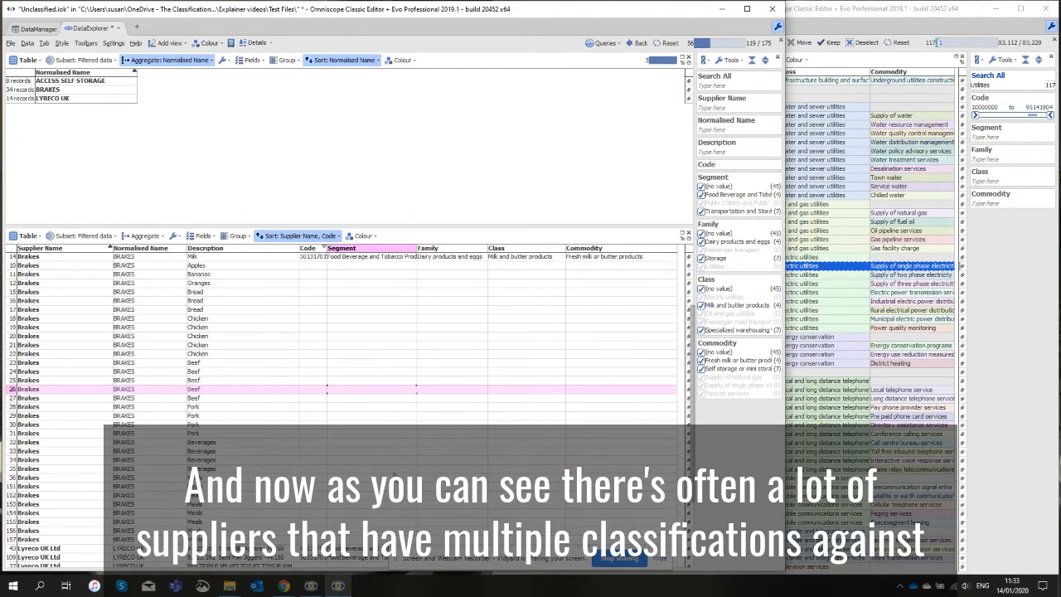
scroll(331, 427, down, 5)
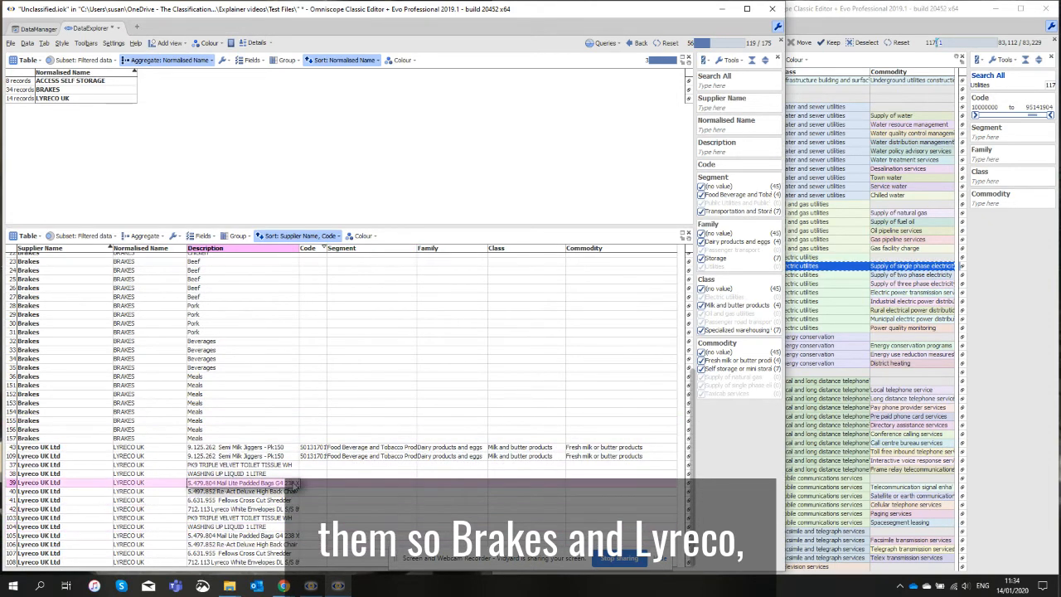
scroll(294, 487, up, 5)
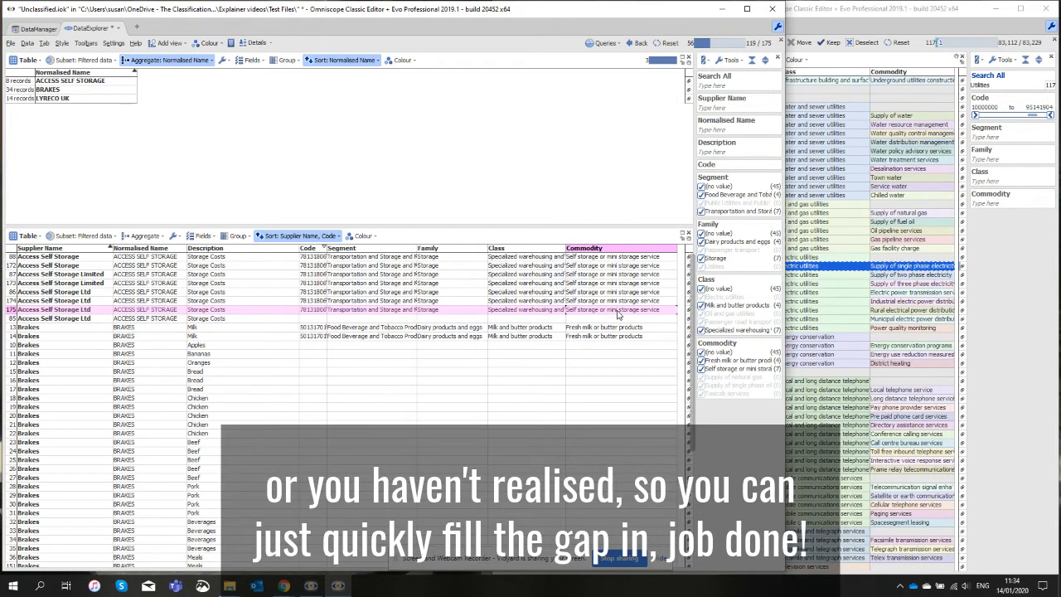
Step: Copy the code through commodity values from a classified Access Self Storage Ltd record into that supplier's unclassified Storage Costs record
drag(596, 311, 321, 310)
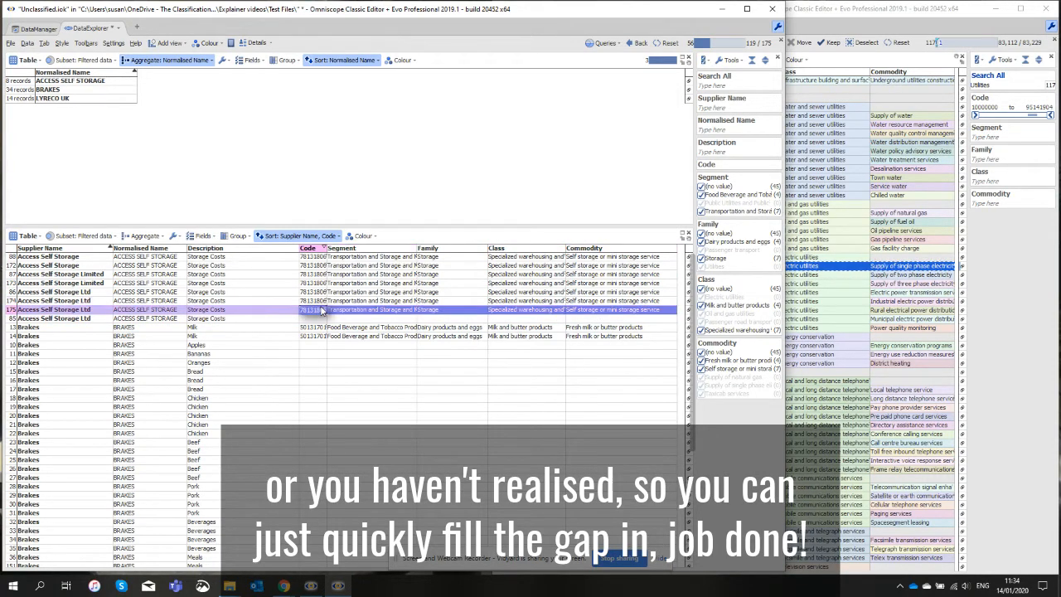
key(ctrl+c)
click(317, 318)
key(ctrl+v)
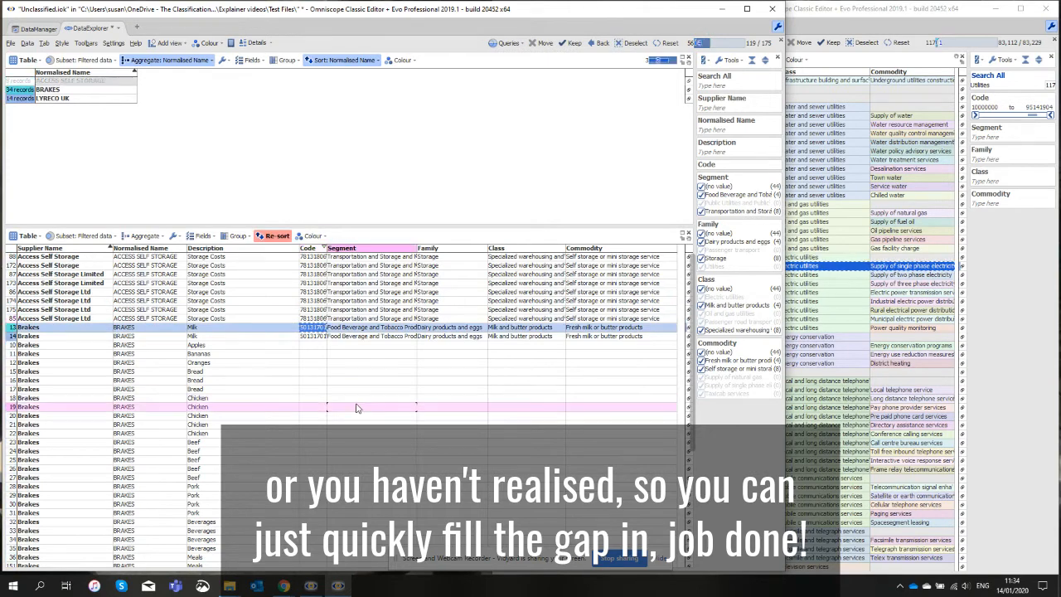
click(356, 408)
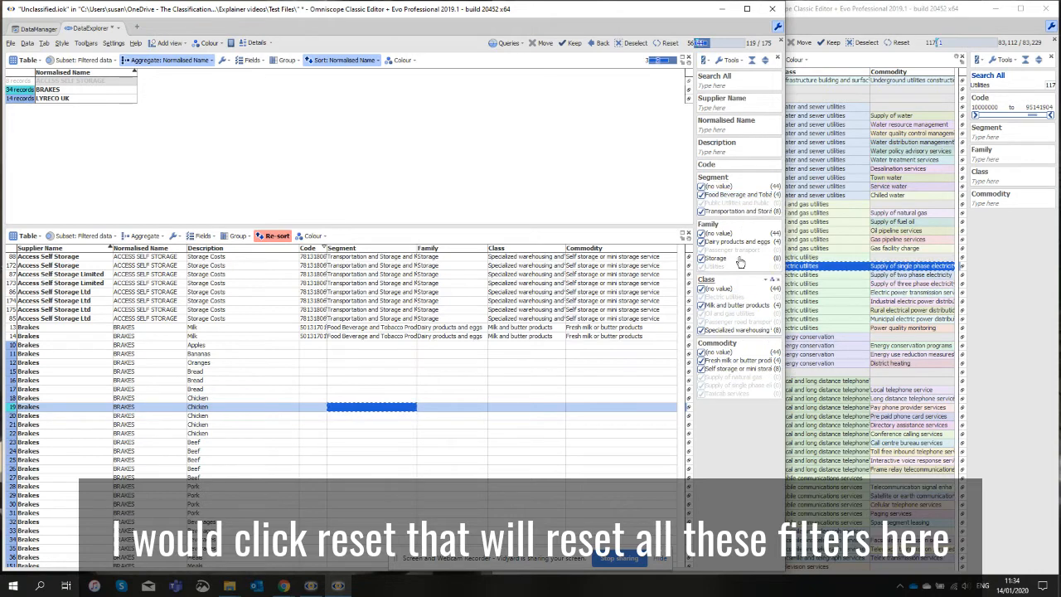
Step: Reset all supplier data filters and show only the records with no Segment value to continue classifying
click(658, 44)
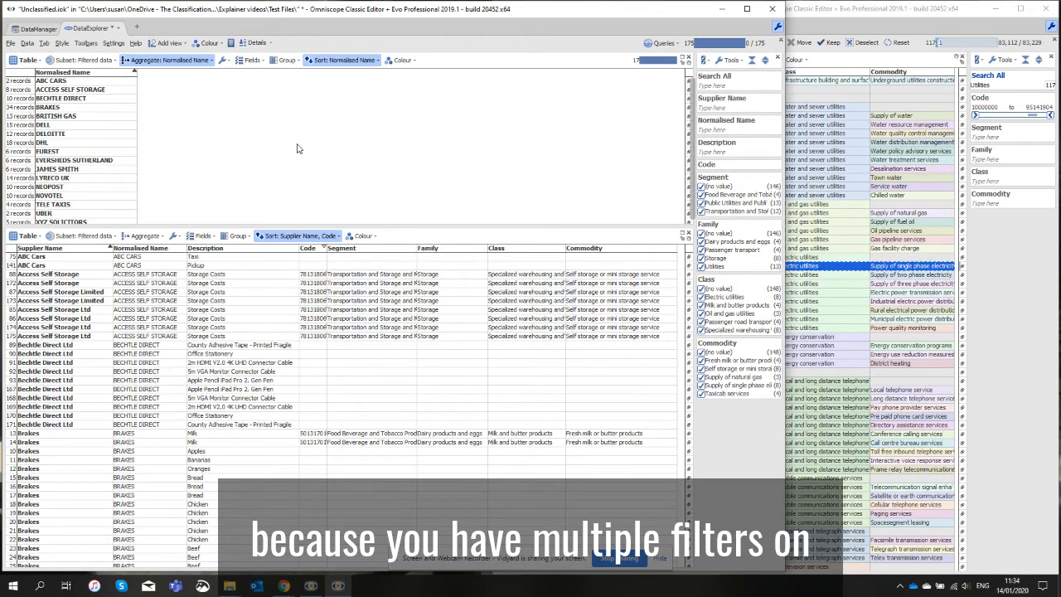
click(729, 187)
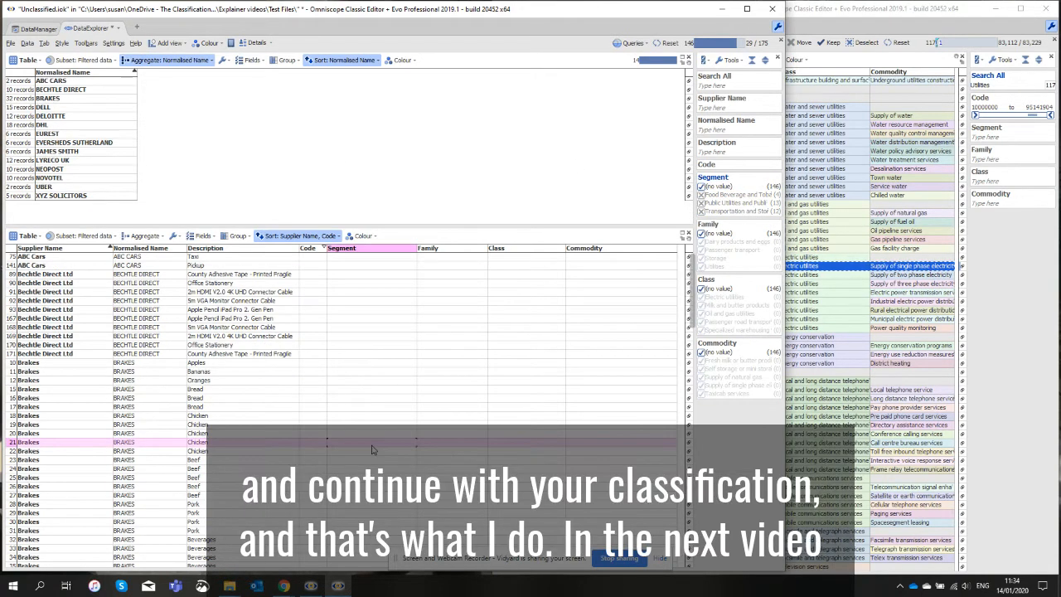